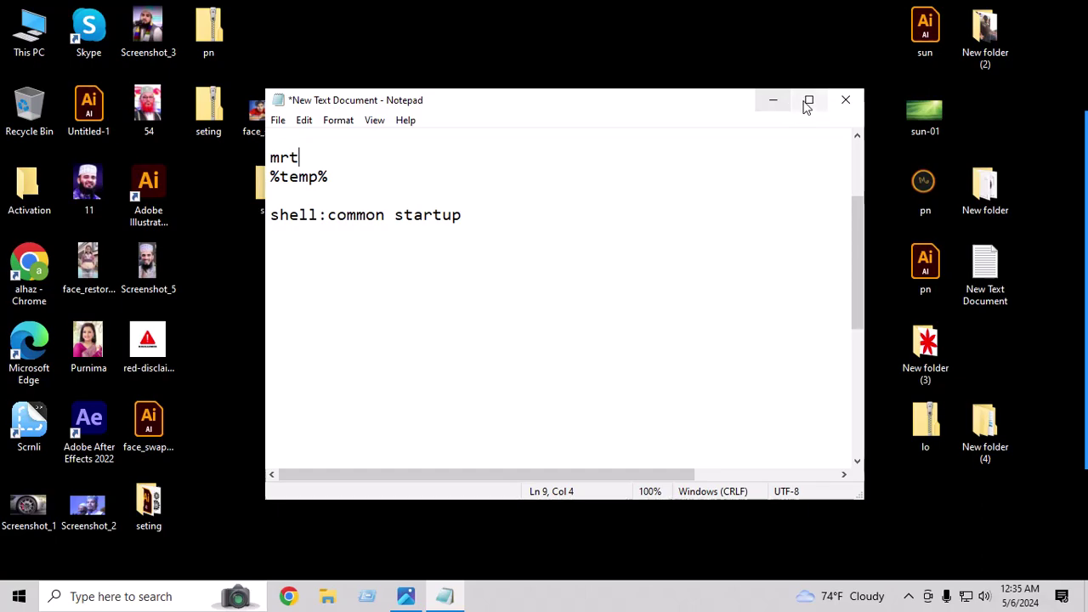
- Minimize the notes window, search Windows for "run", and open the Run dialog in the middle of the desktop
{"action": "left_click_drag", "start_coordinate": [449, 100], "coordinate": [501, 127]}
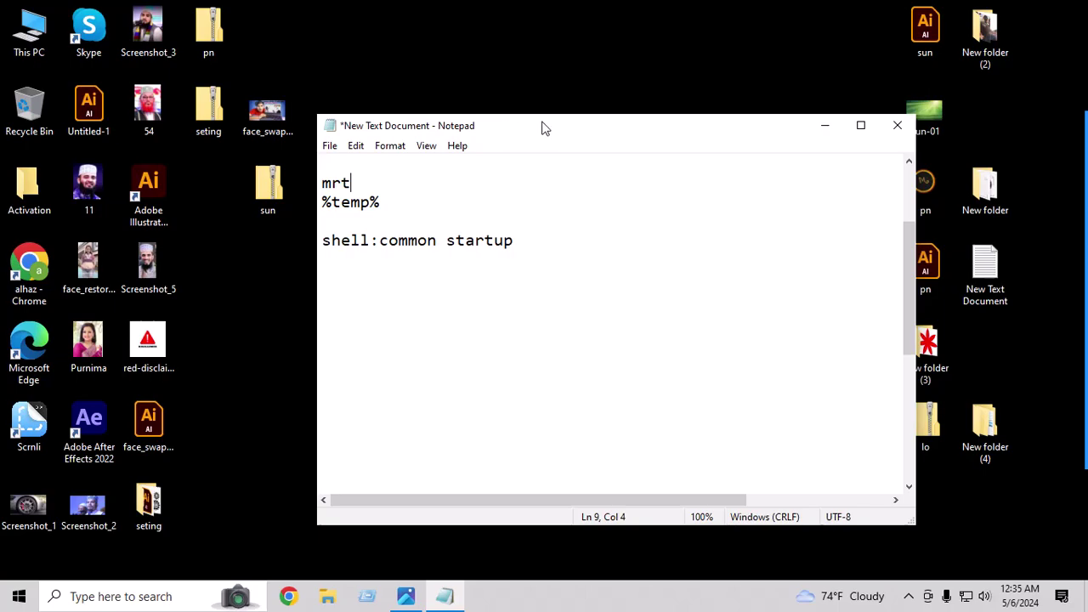
{"action": "left_click", "coordinate": [826, 125]}
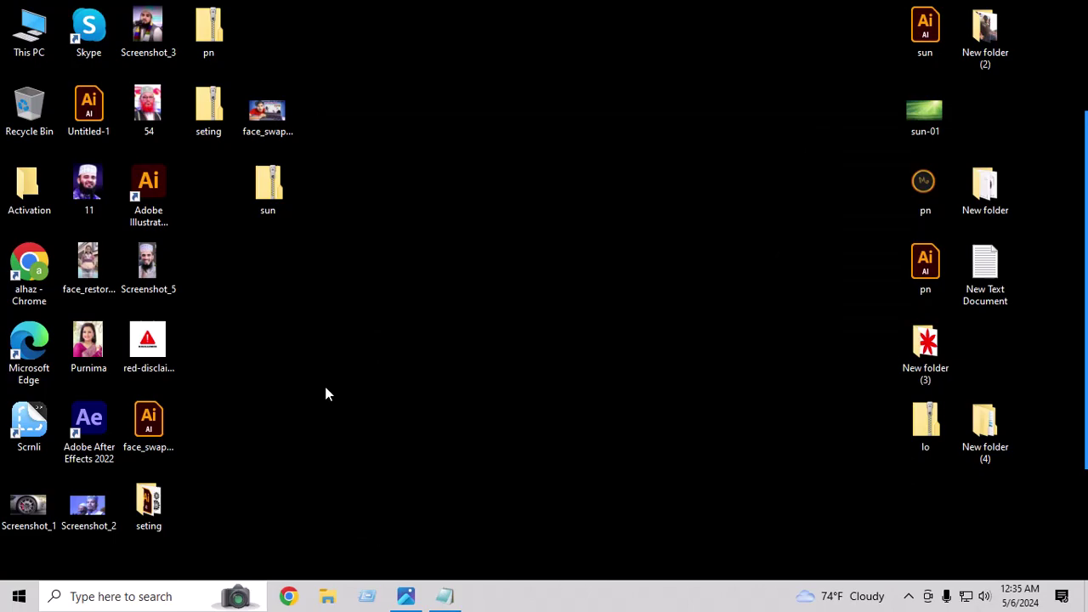
{"action": "left_click", "coordinate": [113, 592]}
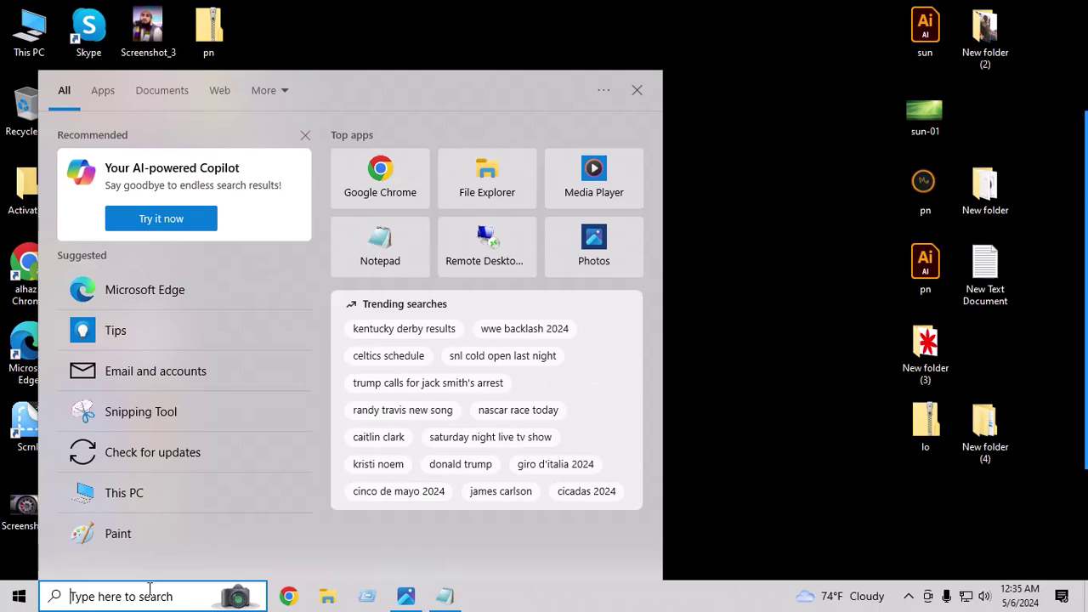
{"action": "type", "text": "c"}
{"action": "key", "text": "BackSpace"}
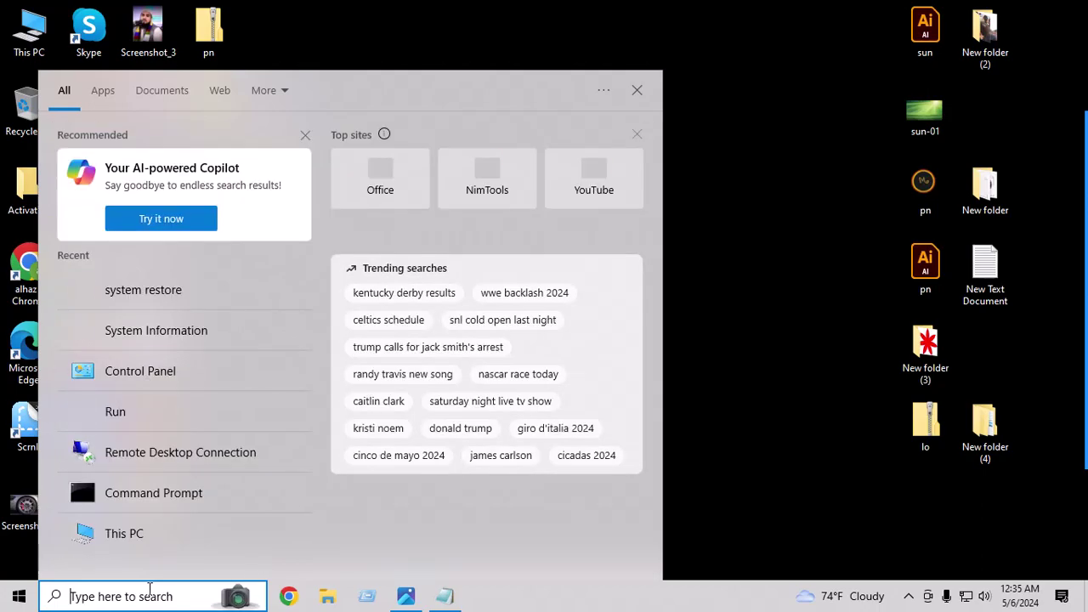
{"action": "type", "text": "run"}
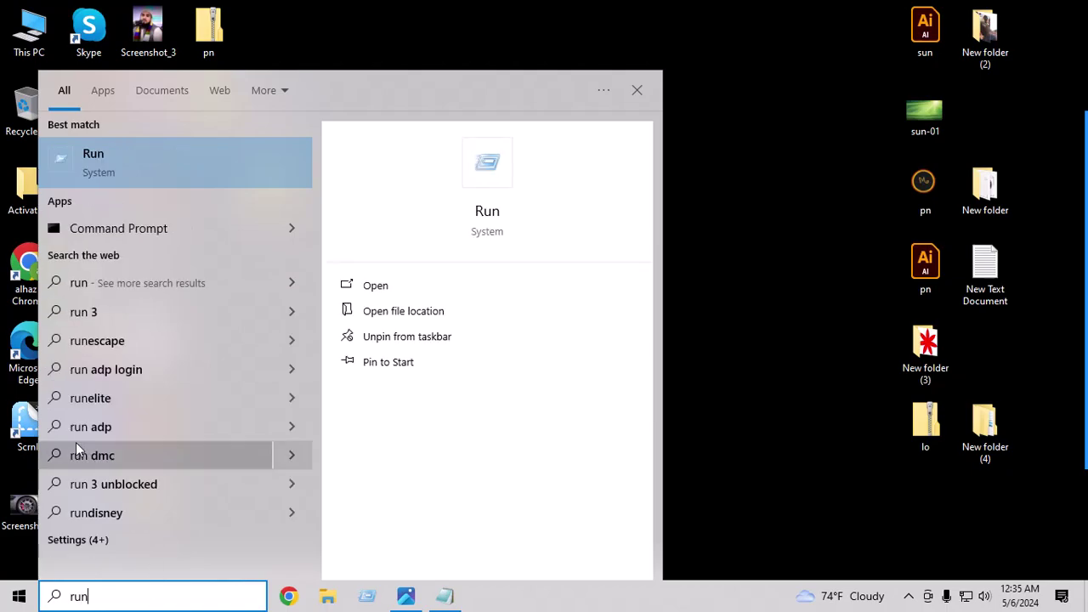
{"action": "left_click", "coordinate": [493, 207]}
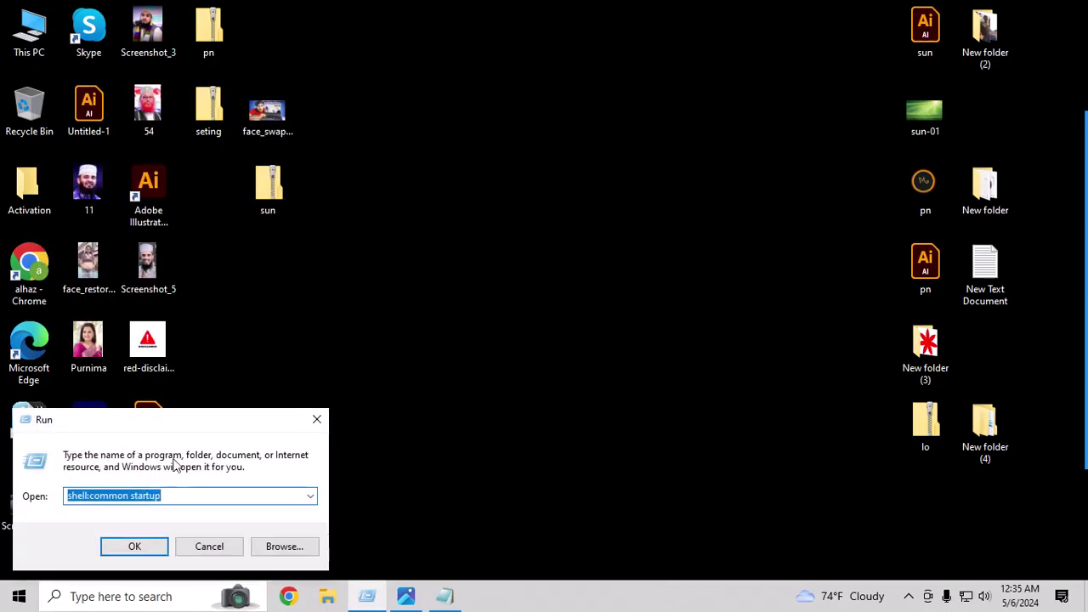
{"action": "left_click_drag", "start_coordinate": [161, 422], "coordinate": [463, 222]}
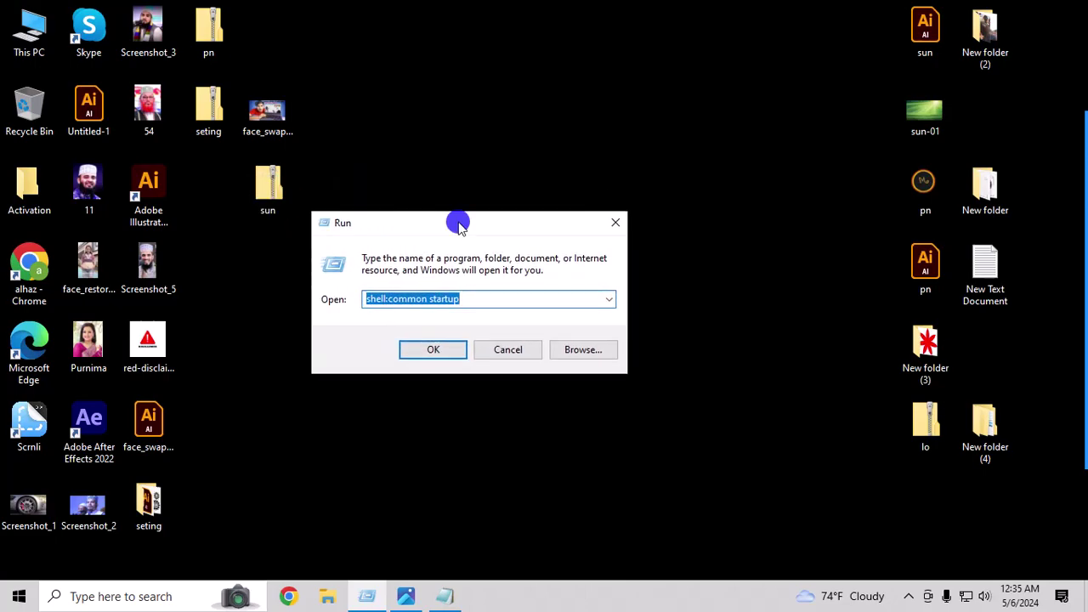
- Check the shell:common startup command in the notes and execute it from the Run dialog to open the Startup folder
{"action": "left_click", "coordinate": [443, 596]}
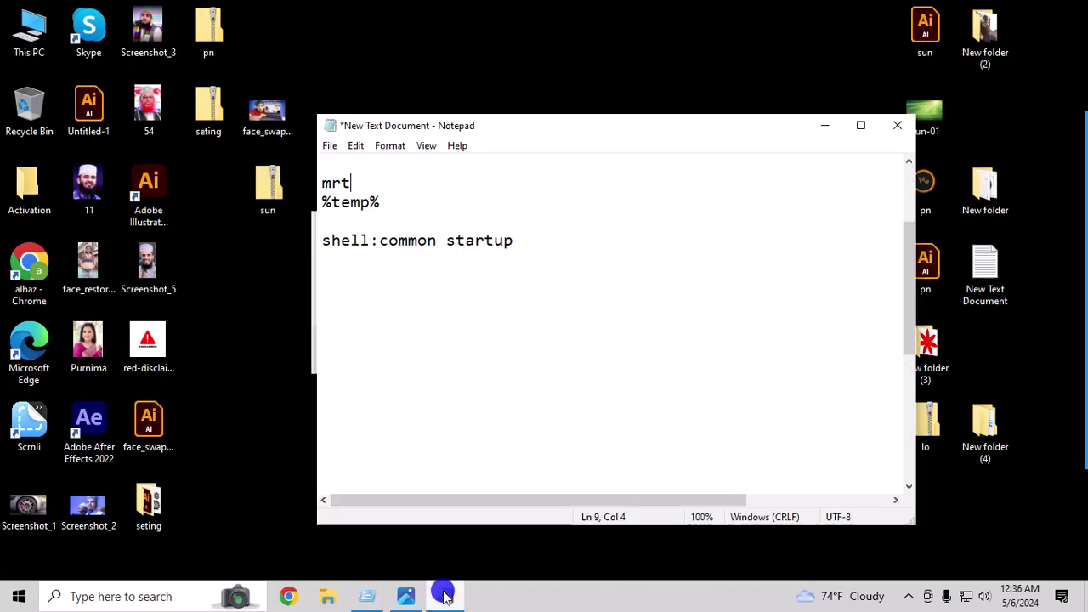
{"action": "left_click_drag", "start_coordinate": [514, 241], "coordinate": [331, 240]}
{"action": "left_click", "coordinate": [388, 274]}
{"action": "left_click_drag", "start_coordinate": [513, 241], "coordinate": [314, 241]}
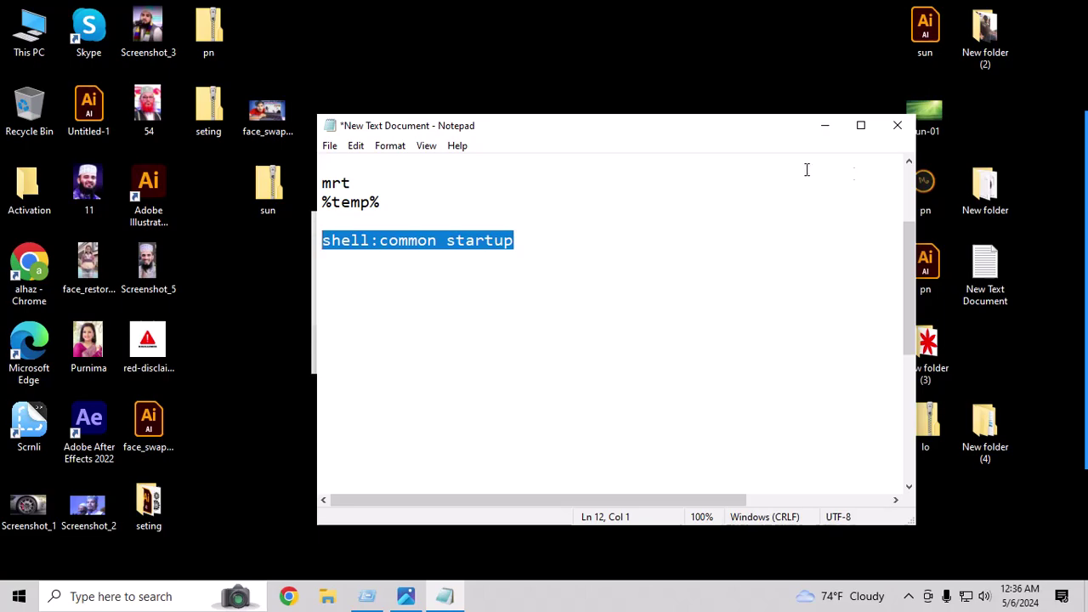
{"action": "left_click", "coordinate": [368, 598]}
{"action": "left_click", "coordinate": [419, 348]}
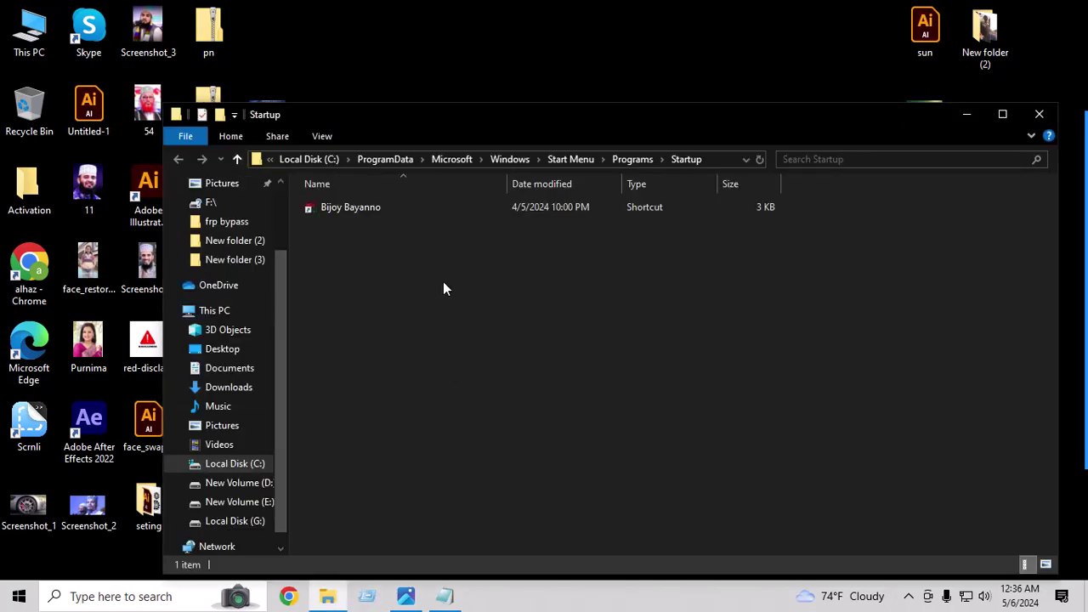
- Review the available actions for the Bijoy Bayanno startup shortcut and close the Startup folder
{"action": "left_click_drag", "start_coordinate": [442, 262], "coordinate": [297, 190]}
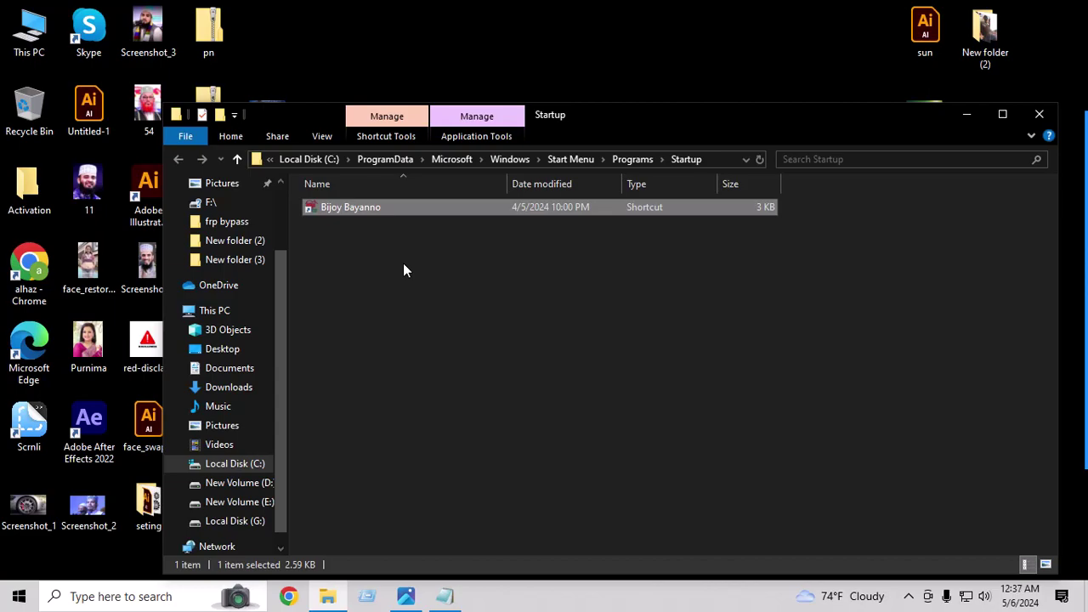
{"action": "right_click", "coordinate": [363, 213]}
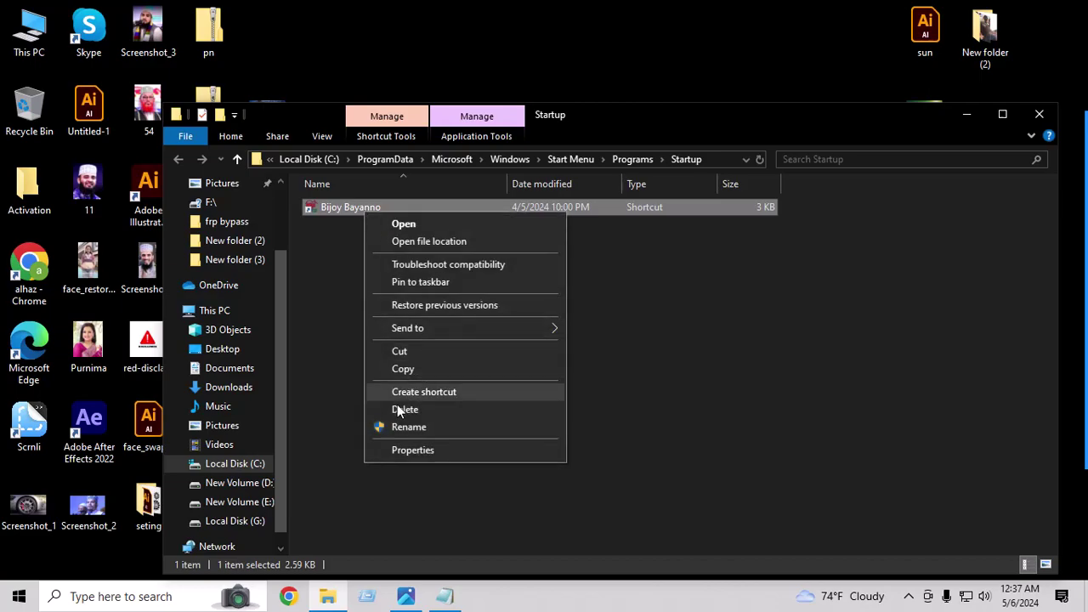
{"action": "left_click", "coordinate": [621, 295]}
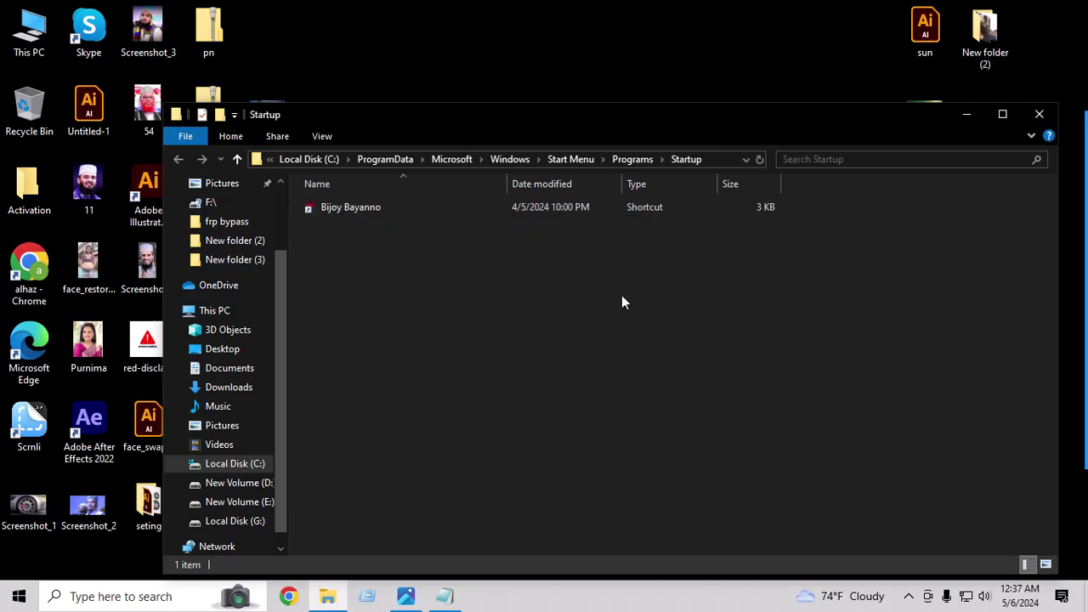
{"action": "left_click", "coordinate": [1037, 117]}
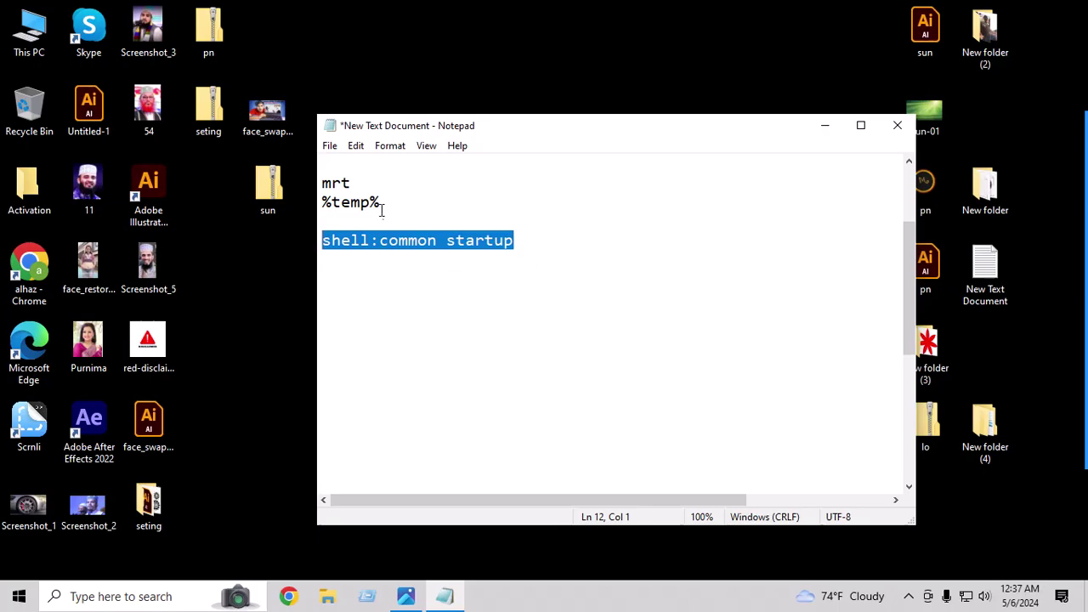
- Copy %temp% from the notes and execute it from the Run dialog to open the Temp folder
{"action": "left_click_drag", "start_coordinate": [380, 204], "coordinate": [315, 202]}
{"action": "right_click", "coordinate": [344, 202]}
{"action": "left_click", "coordinate": [388, 250]}
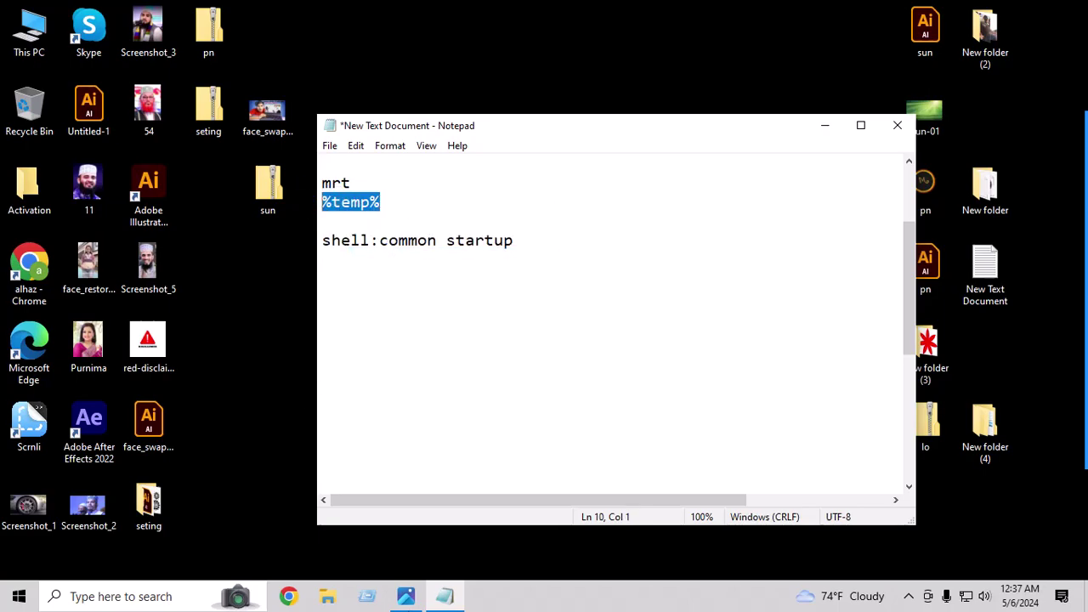
{"action": "left_click", "coordinate": [367, 596]}
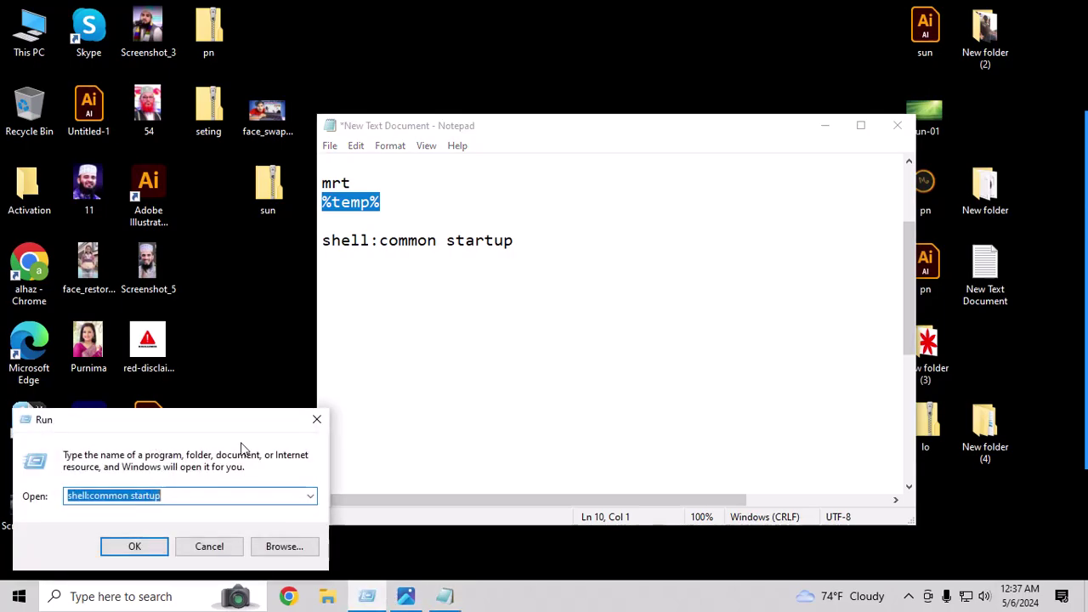
{"action": "right_click", "coordinate": [204, 498]}
{"action": "left_click", "coordinate": [154, 496]}
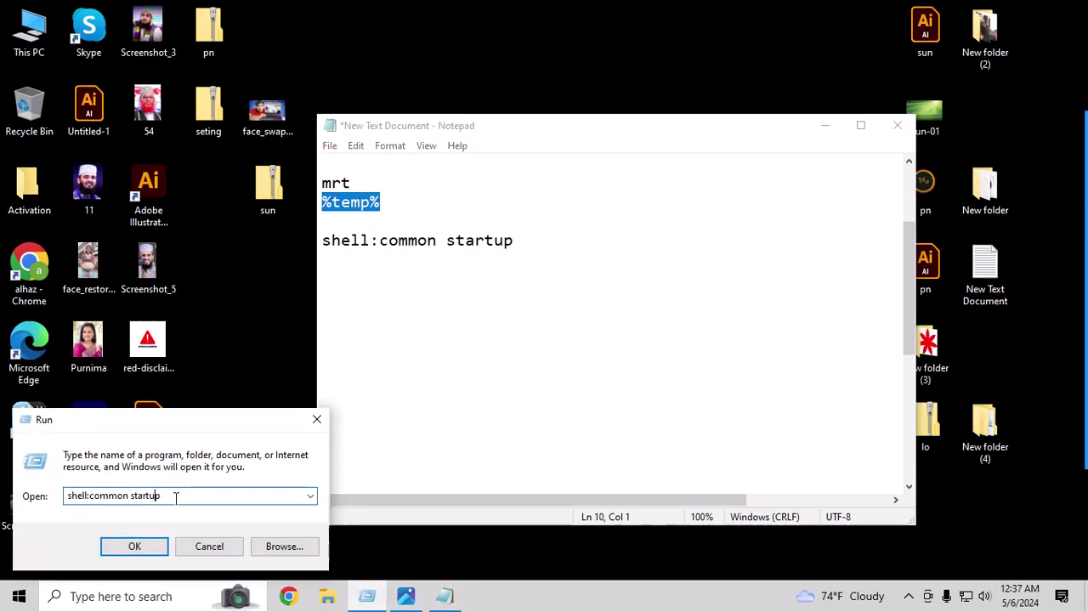
{"action": "left_click", "coordinate": [311, 497]}
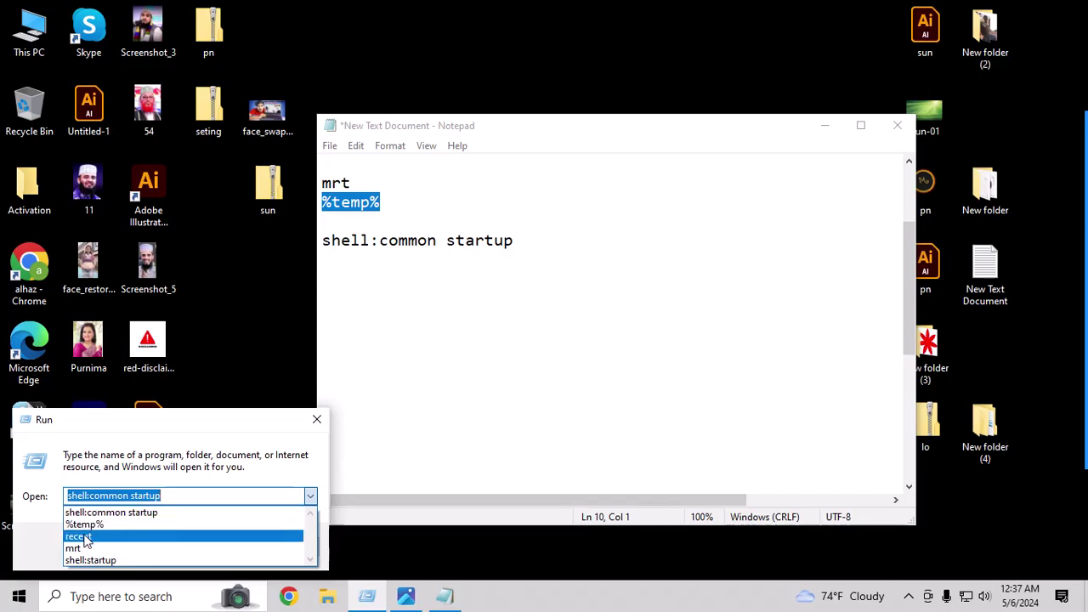
{"action": "key", "text": "Escape"}
{"action": "key", "text": "ctrl+v"}
{"action": "left_click", "coordinate": [134, 546]}
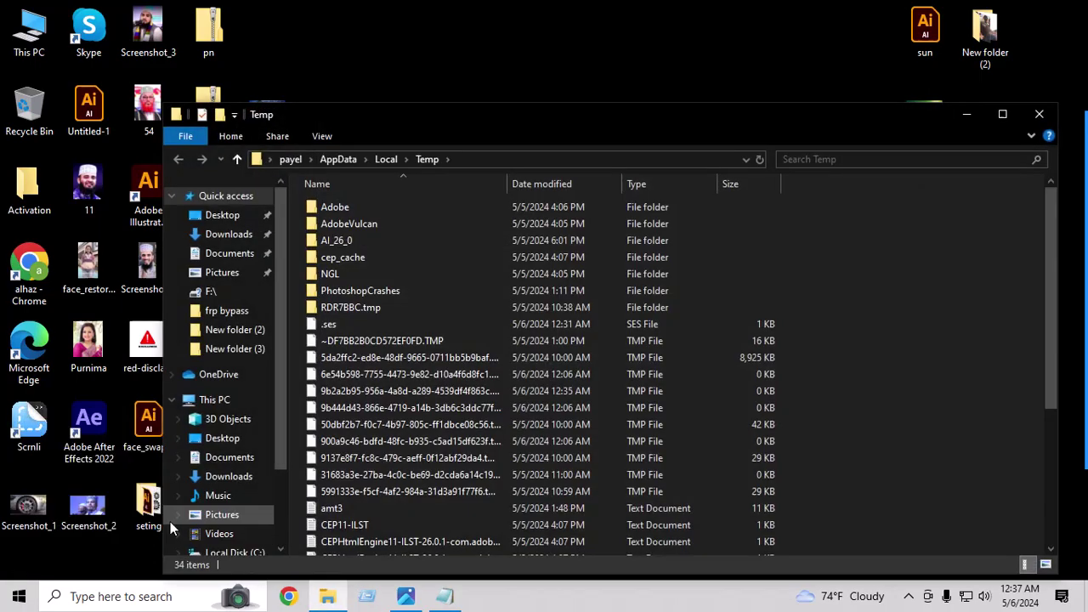
- Maximize the Temp folder window and permanently delete all its contents, cancelling at the file that is in use
{"action": "double_click", "coordinate": [512, 120]}
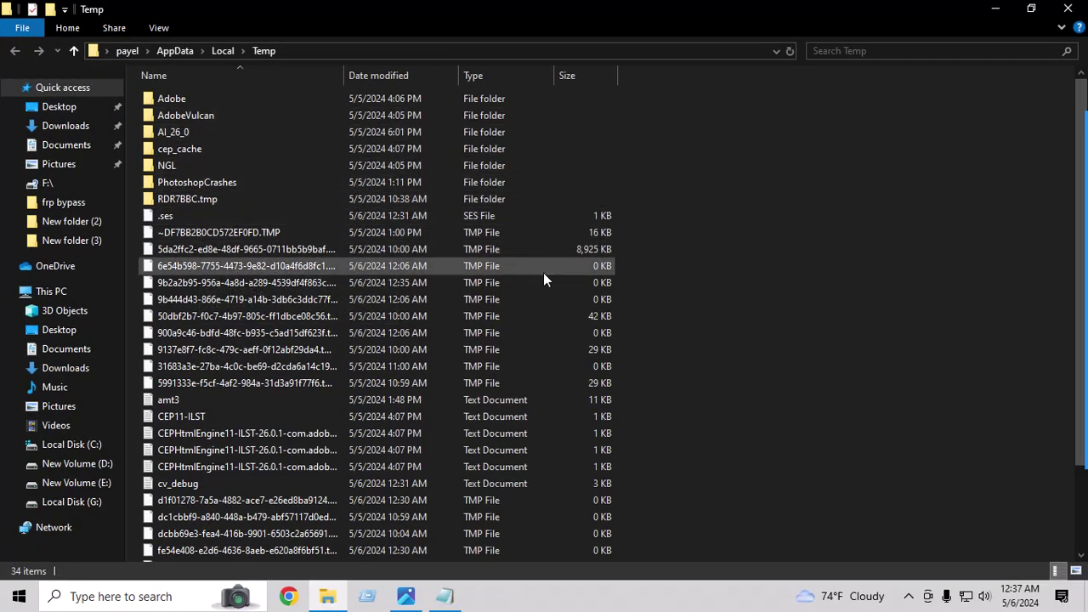
{"action": "key", "text": "ctrl+a"}
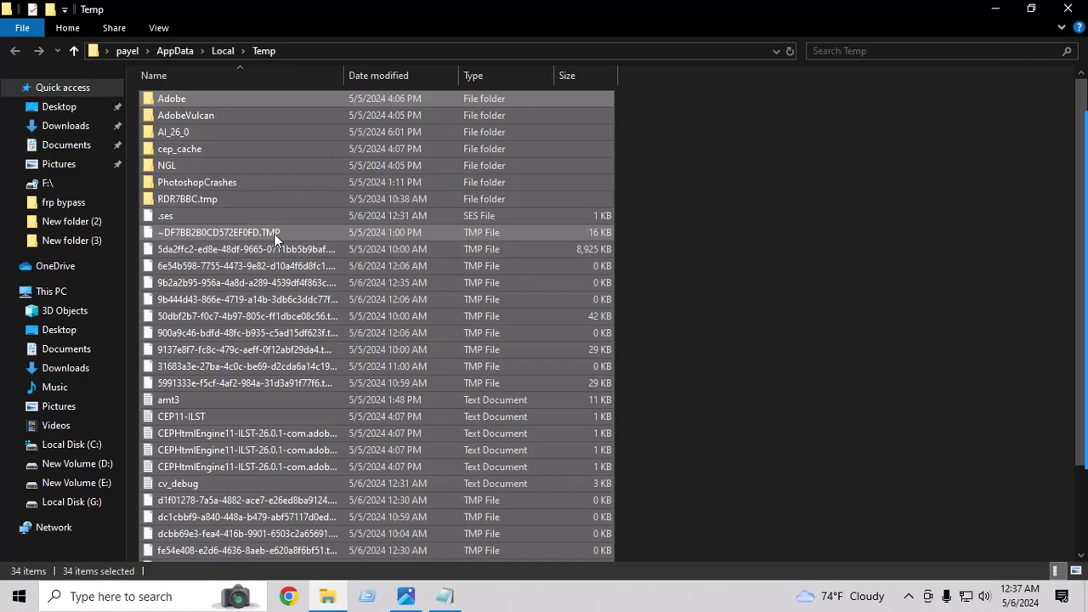
{"action": "key", "text": "shift+Delete"}
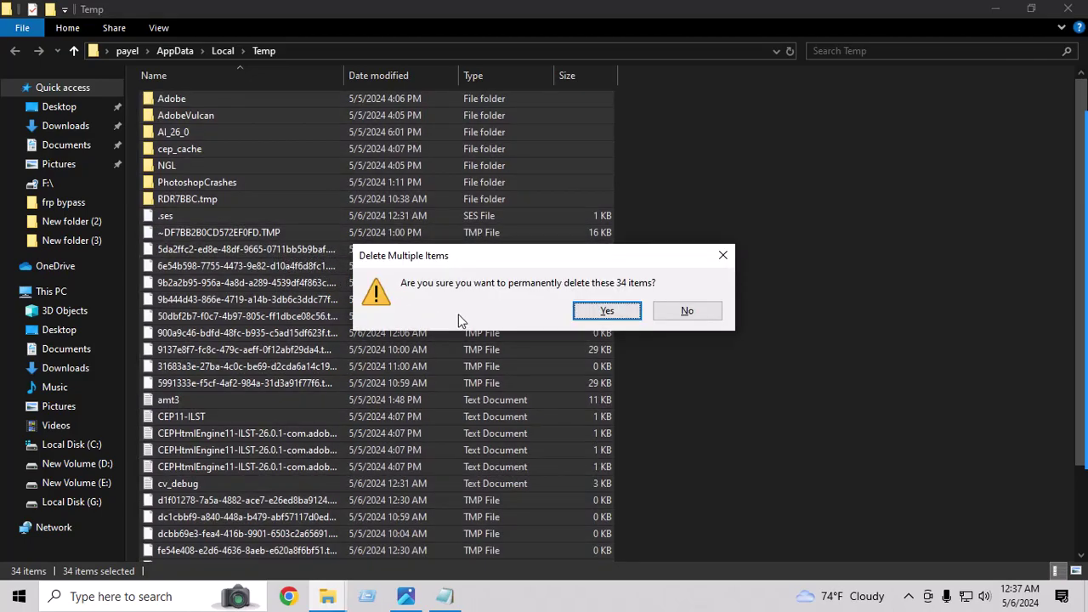
{"action": "left_click", "coordinate": [595, 312]}
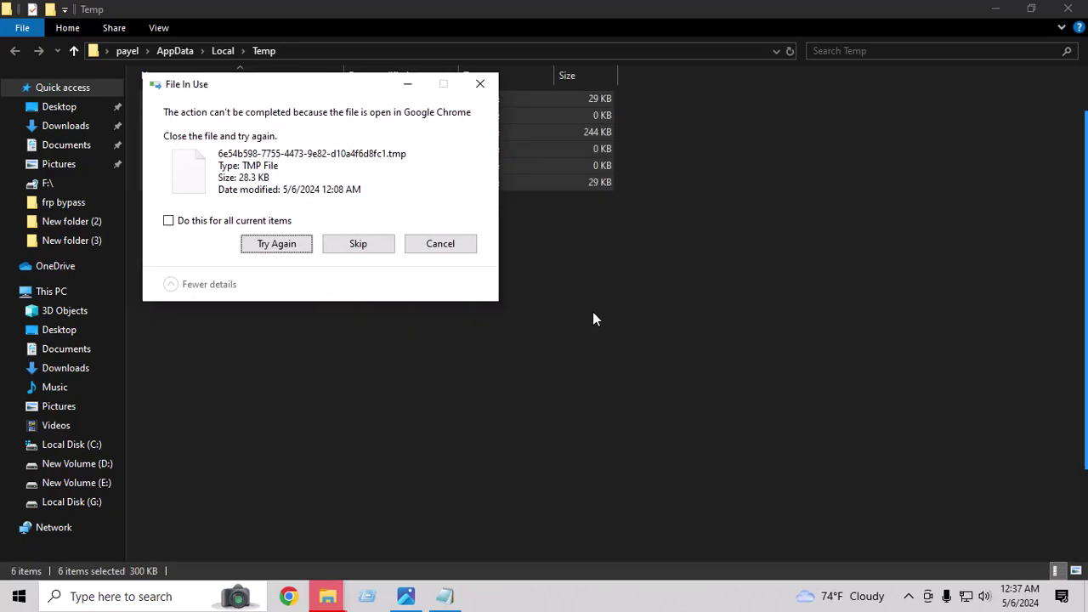
{"action": "left_click", "coordinate": [440, 243]}
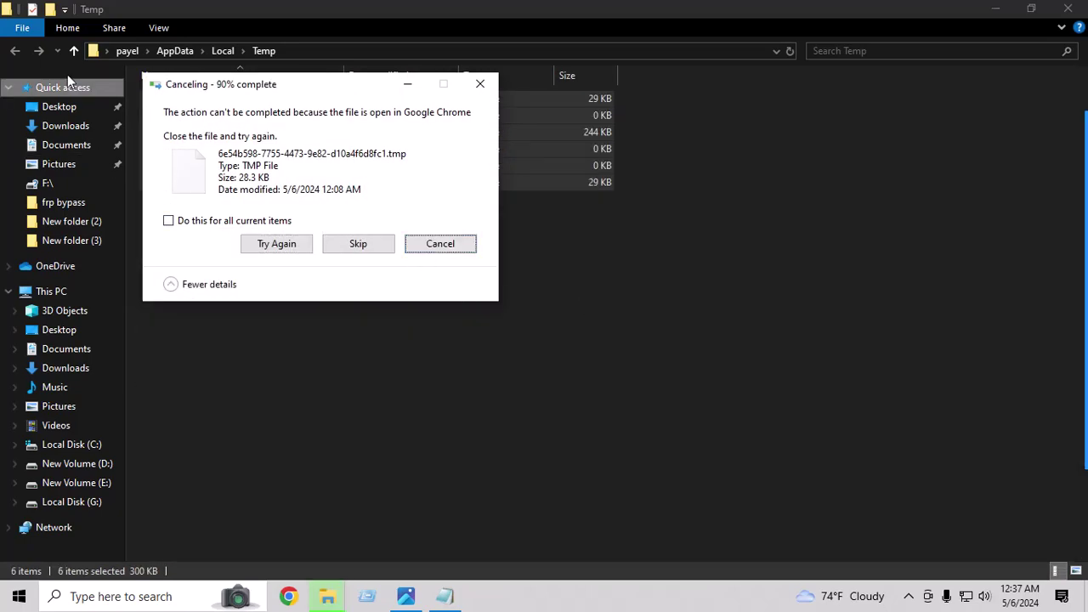
{"action": "left_click", "coordinate": [422, 276]}
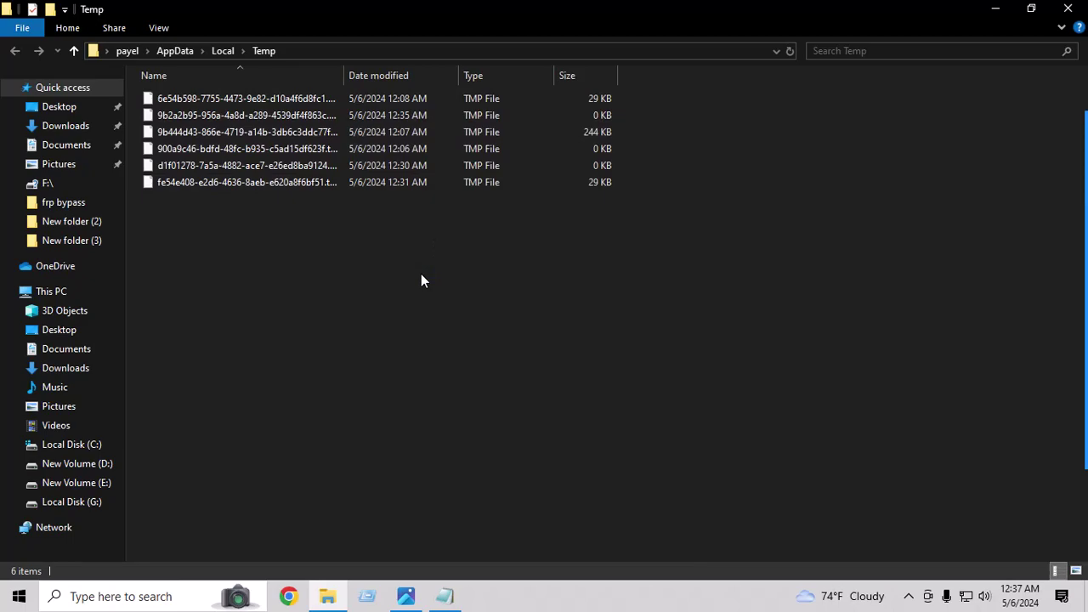
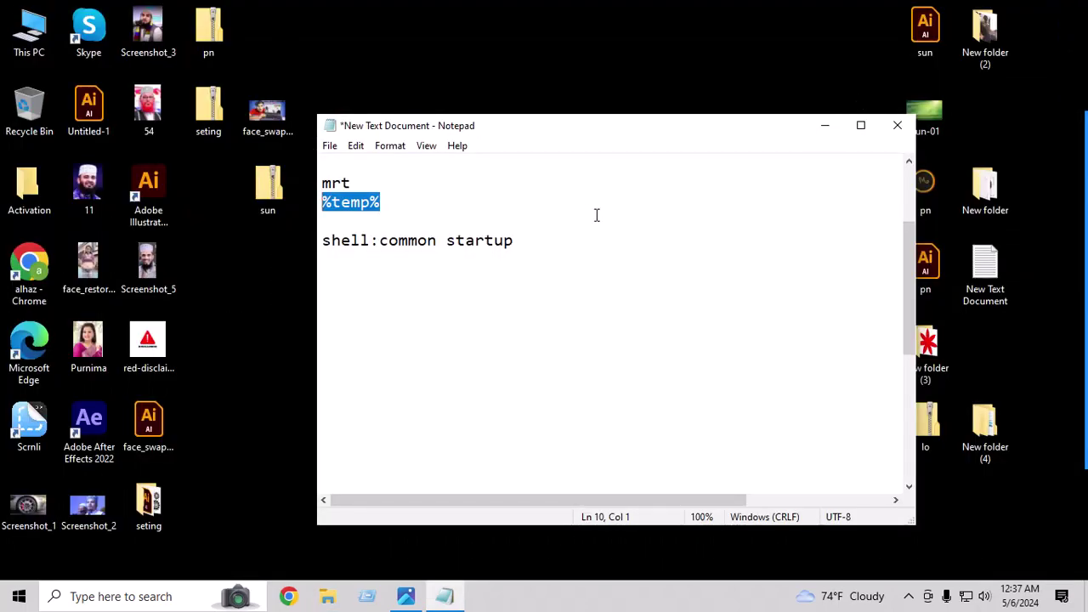
- Select mrt in the notes and execute that command from the Run dialog to launch the Malicious Software Removal Tool
{"action": "left_click_drag", "start_coordinate": [350, 183], "coordinate": [267, 183]}
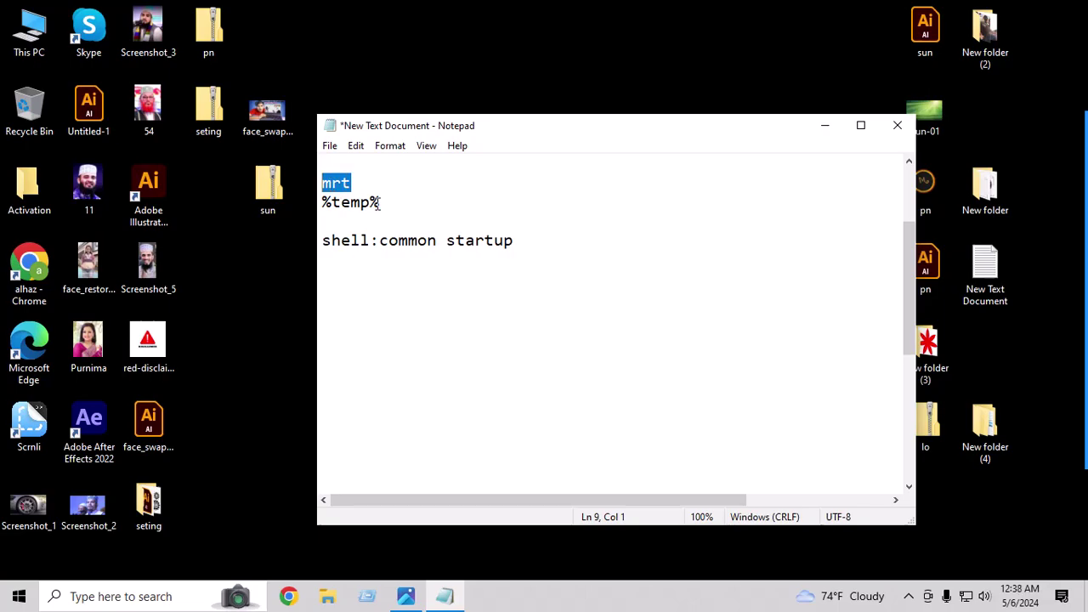
{"action": "left_click", "coordinate": [364, 600]}
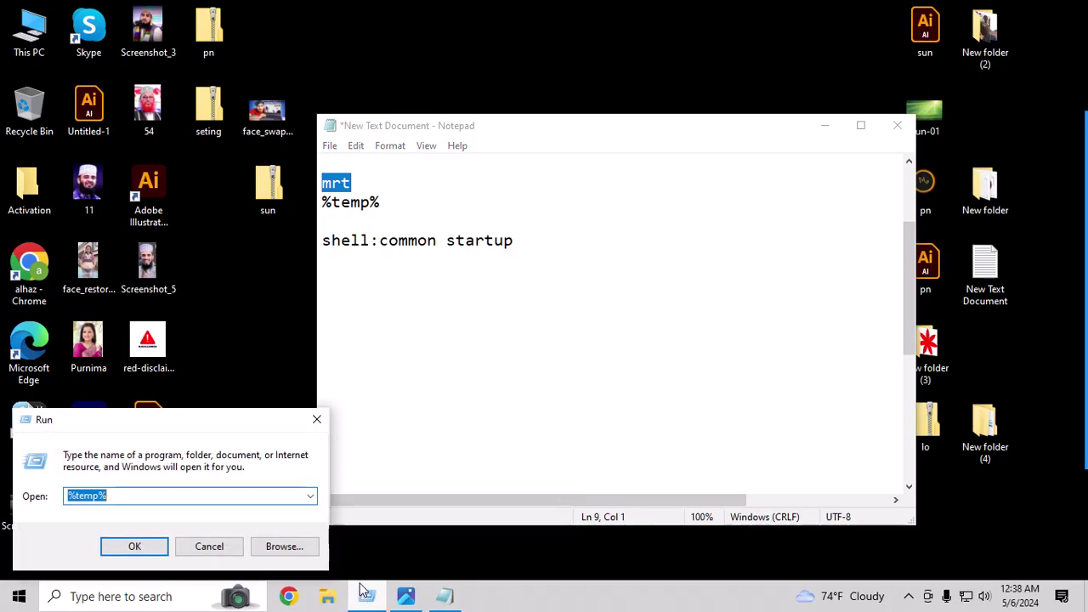
{"action": "left_click", "coordinate": [310, 496]}
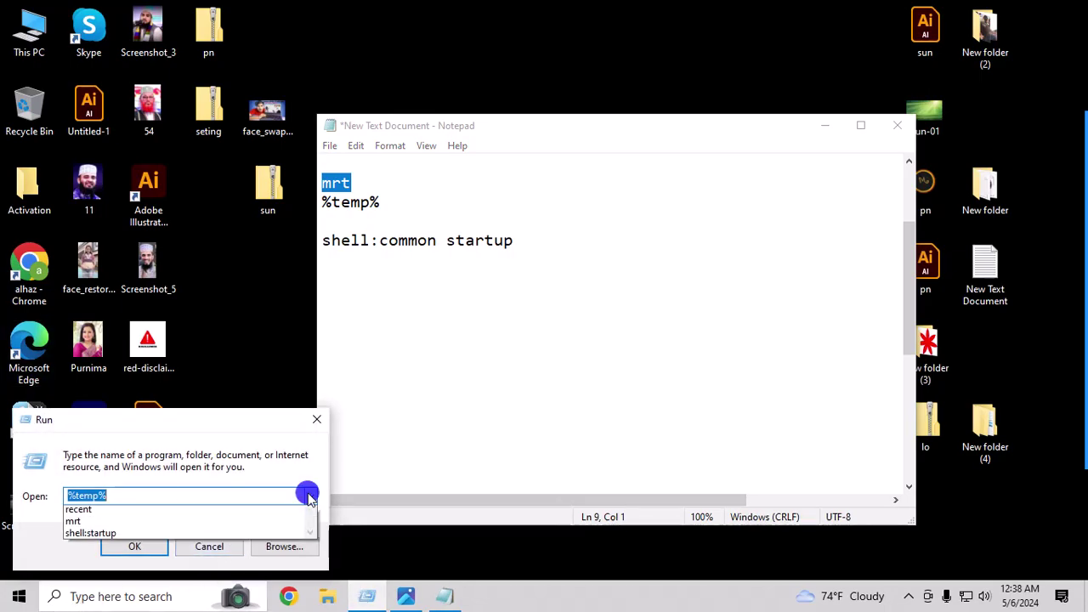
{"action": "left_click", "coordinate": [136, 544]}
{"action": "left_click", "coordinate": [134, 547]}
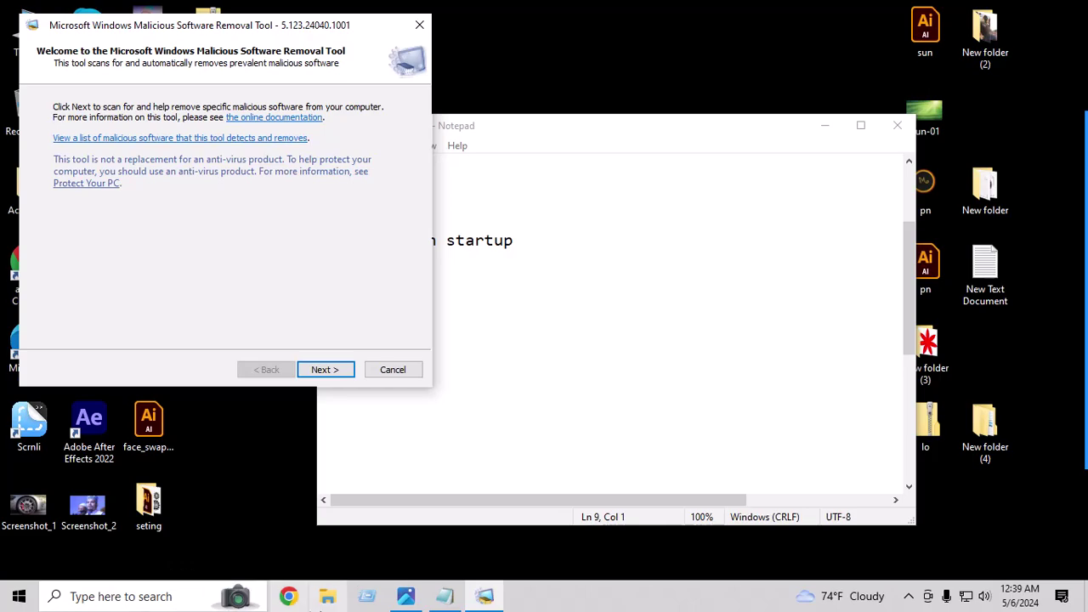
- Start a quick scan of the computer with the Malicious Software Removal Tool
{"action": "key", "text": "super+r"}
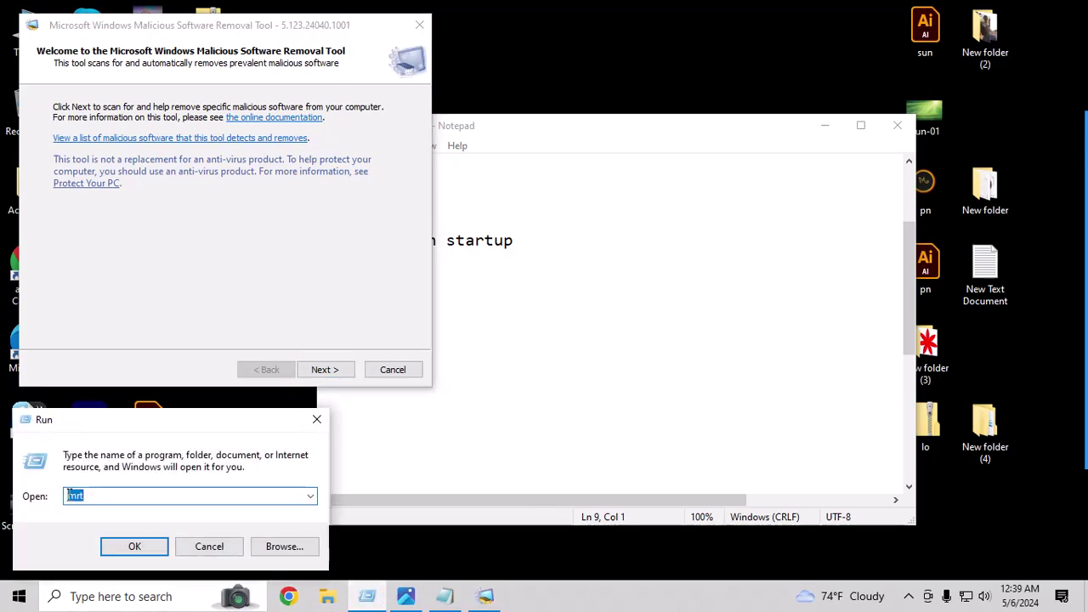
{"action": "left_click", "coordinate": [214, 546]}
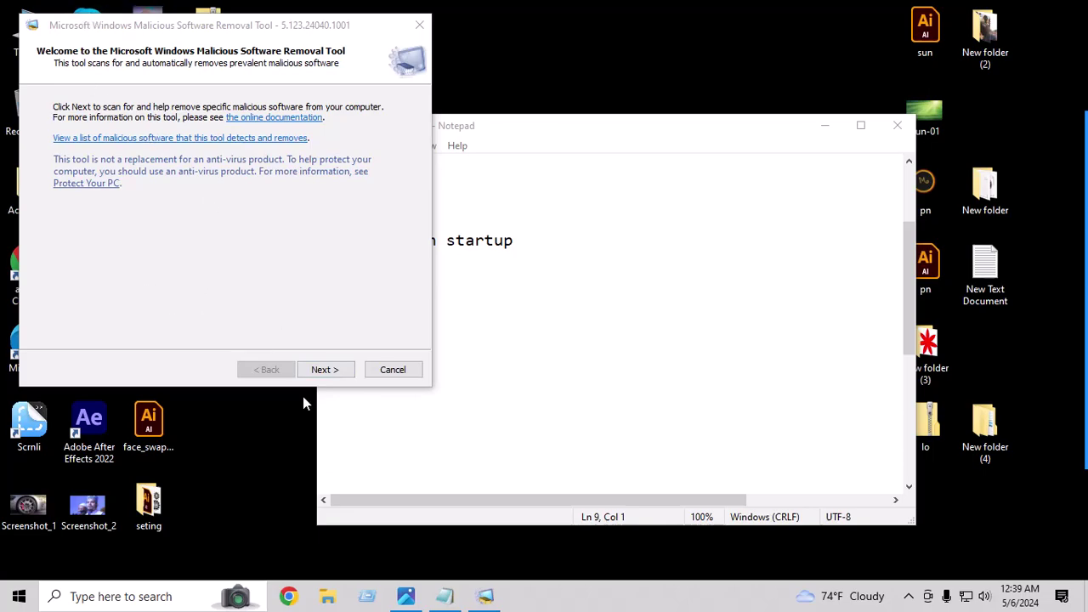
{"action": "left_click", "coordinate": [329, 374]}
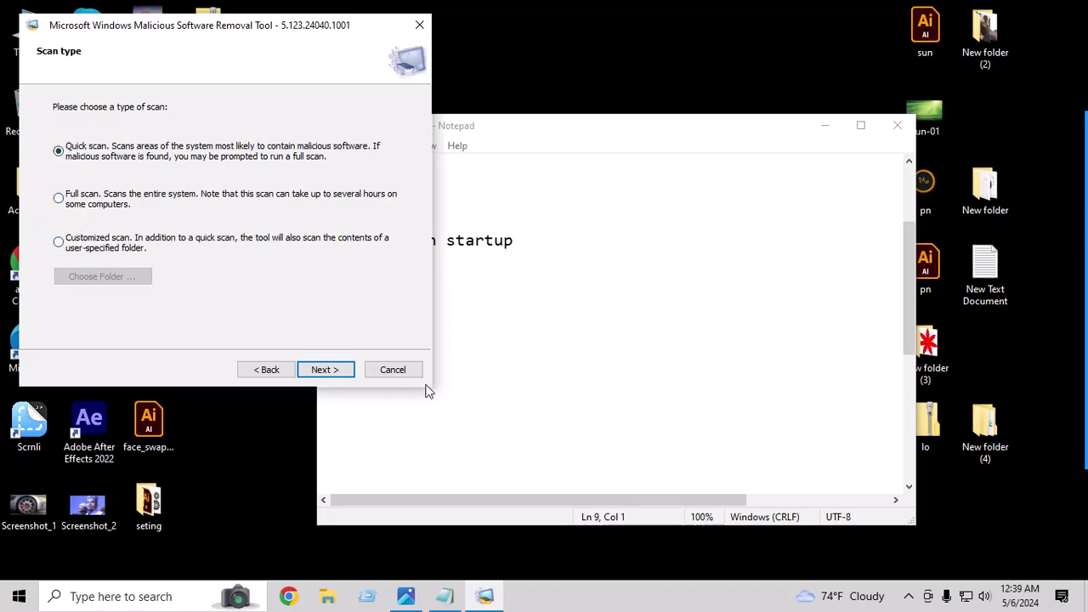
{"action": "left_click", "coordinate": [321, 369]}
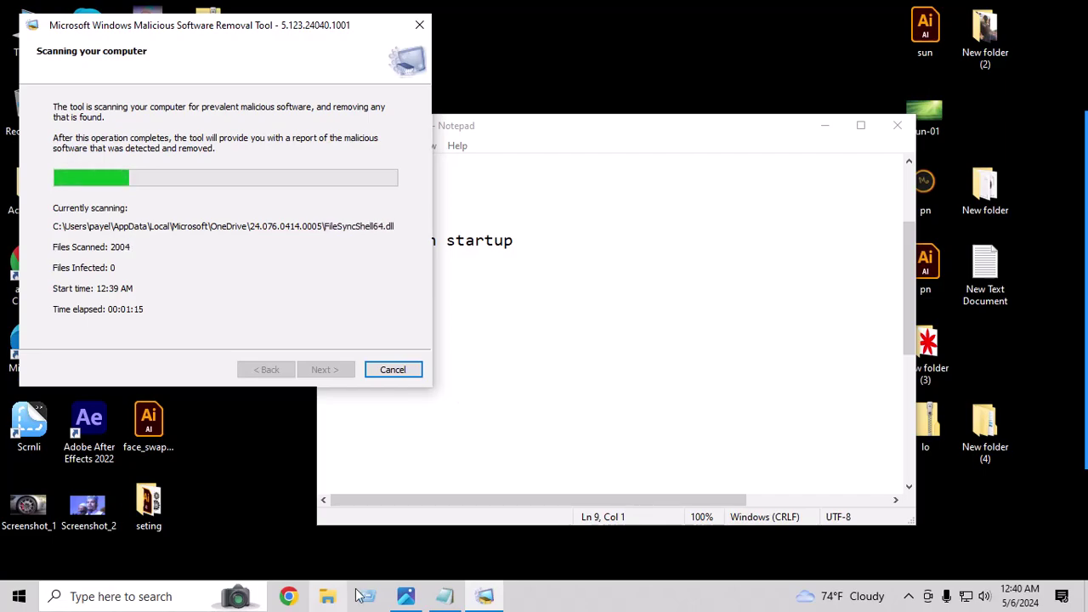
- Execute the previously used shell:startup command from the Run dialog to reopen the Startup folder
{"action": "key", "text": "super+r"}
{"action": "left_click_drag", "start_coordinate": [179, 425], "coordinate": [671, 286]}
{"action": "left_click", "coordinate": [798, 363]}
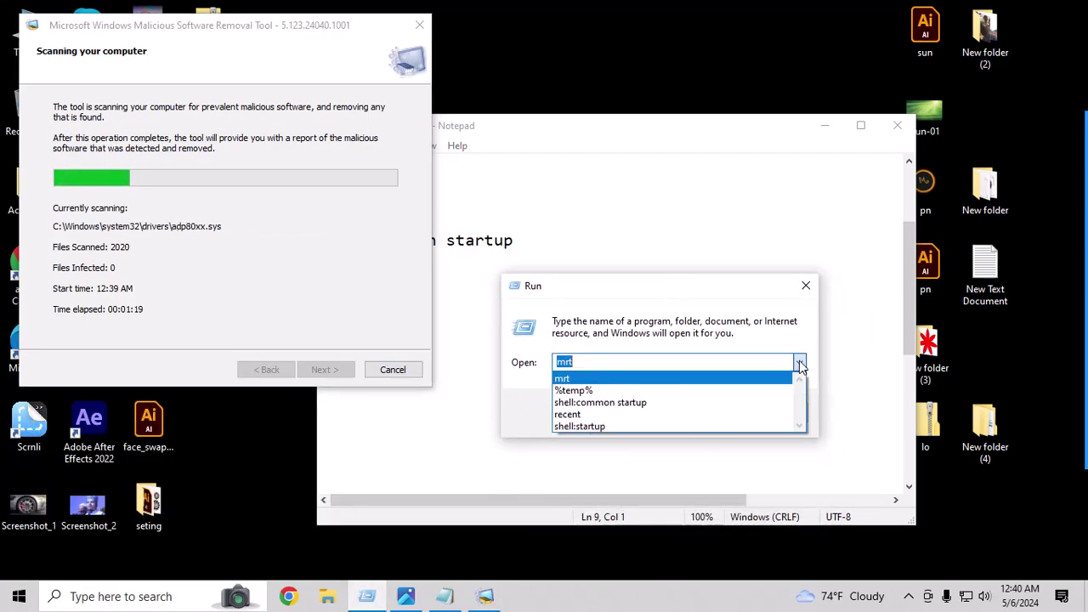
{"action": "left_click", "coordinate": [578, 426]}
{"action": "left_click", "coordinate": [608, 413]}
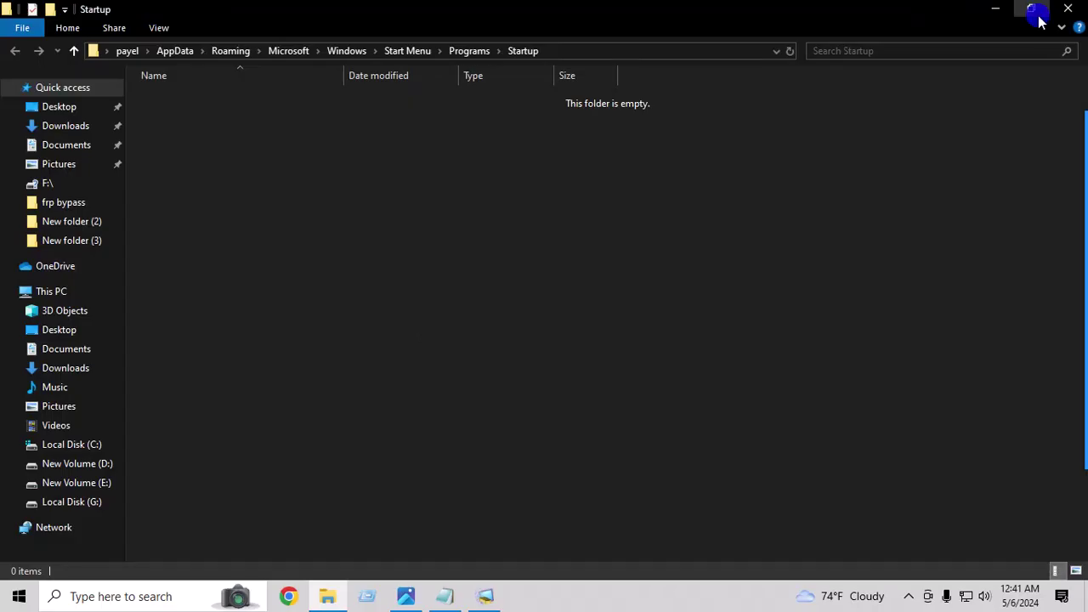
- Restore the maximized Startup folder window, reposition it on the desktop, and close it
{"action": "left_click", "coordinate": [1031, 9]}
{"action": "left_click_drag", "start_coordinate": [442, 125], "coordinate": [747, 254]}
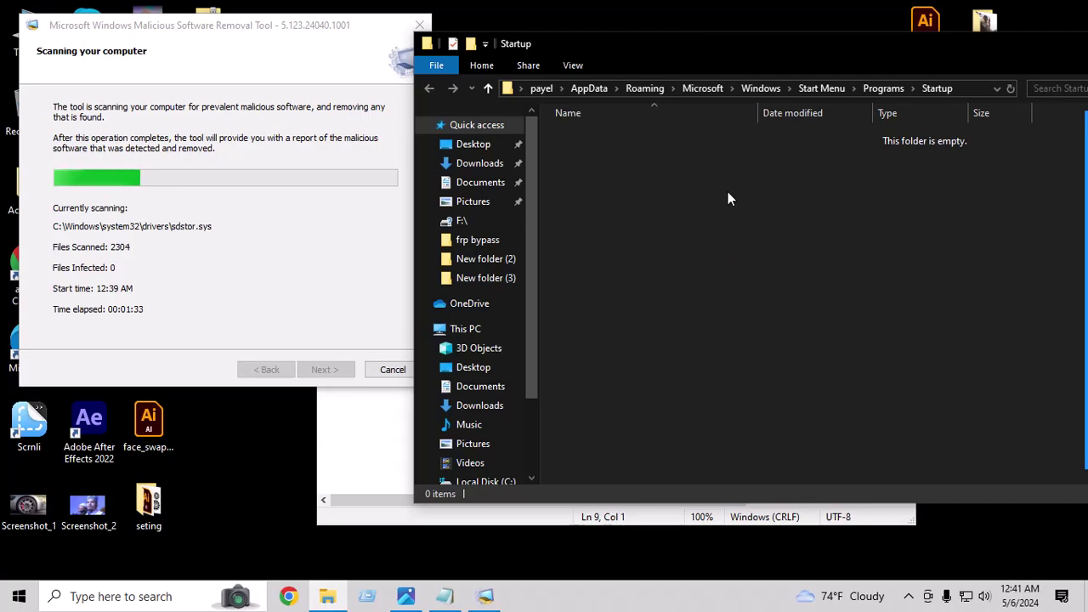
{"action": "left_click_drag", "start_coordinate": [891, 43], "coordinate": [610, 88]}
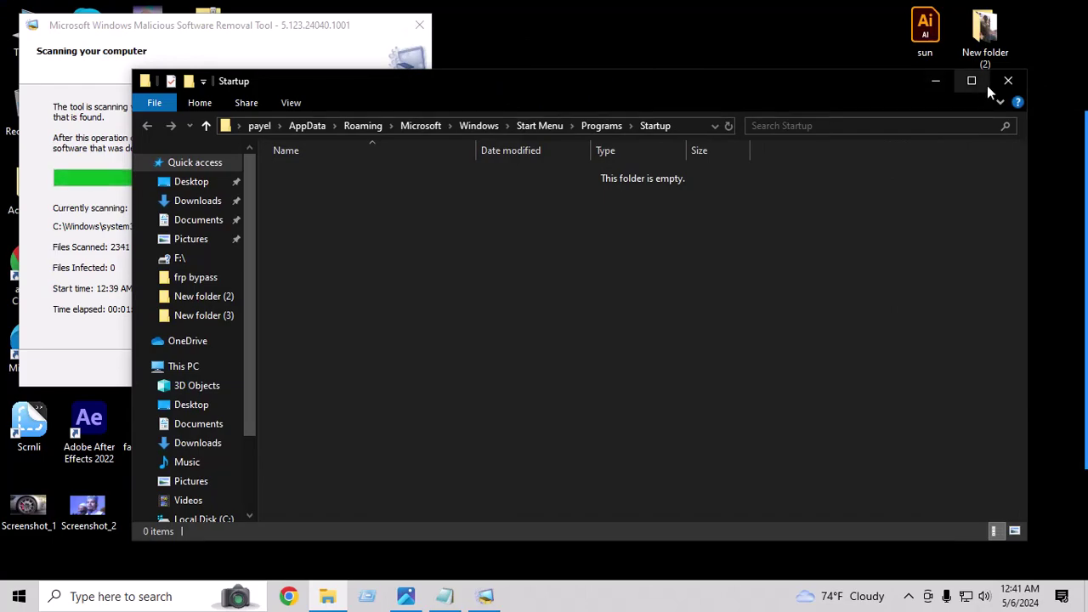
{"action": "left_click", "coordinate": [1008, 80]}
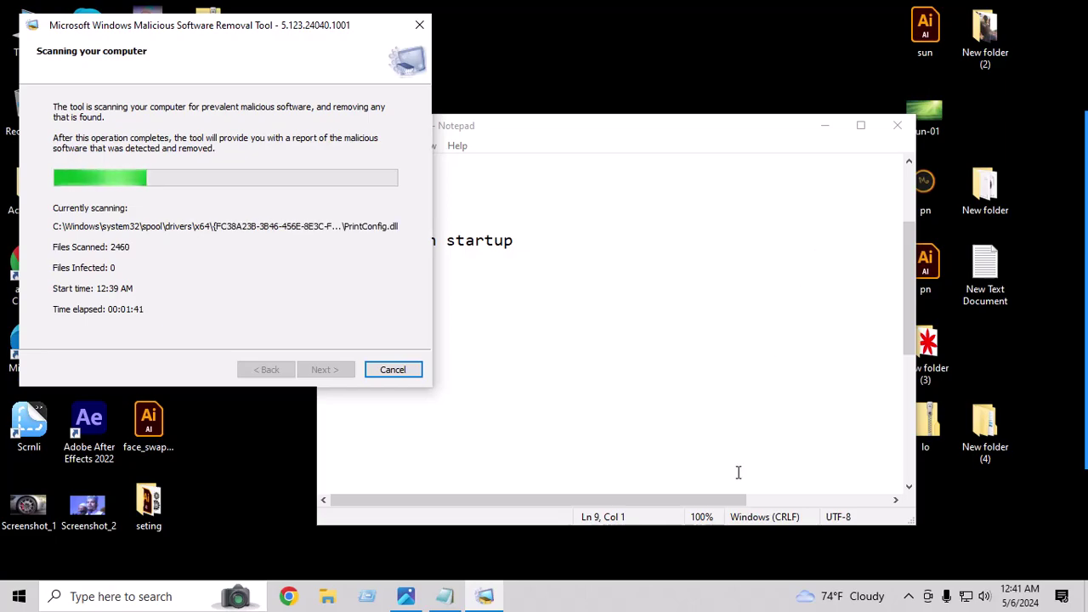
- Open Task Manager, place it beside the malware scan window, and show the list of startup apps
{"action": "left_click", "coordinate": [677, 601]}
{"action": "right_click", "coordinate": [677, 601]}
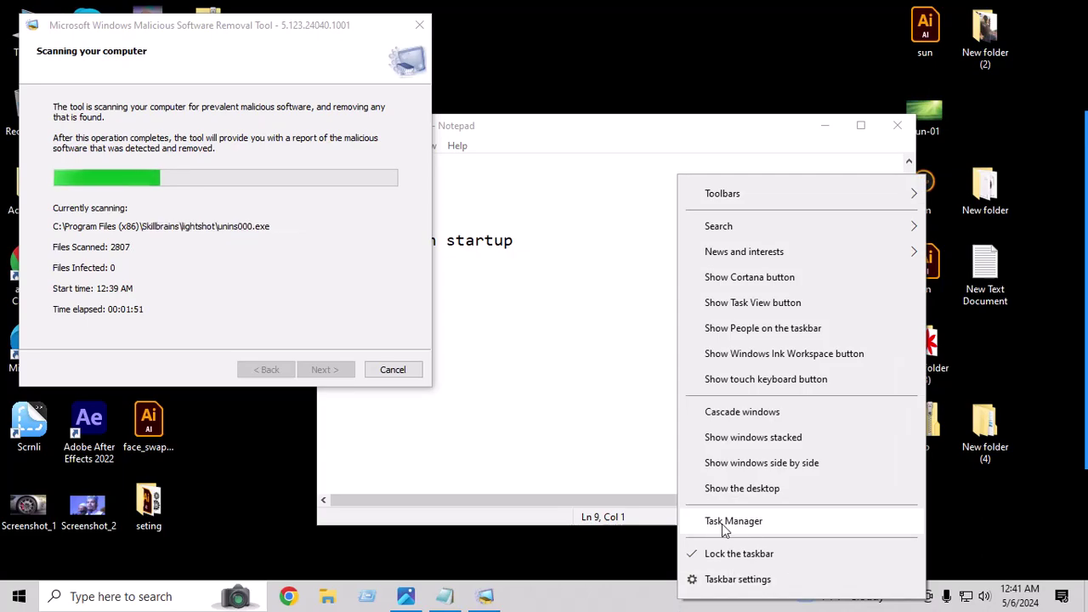
{"action": "left_click", "coordinate": [732, 521]}
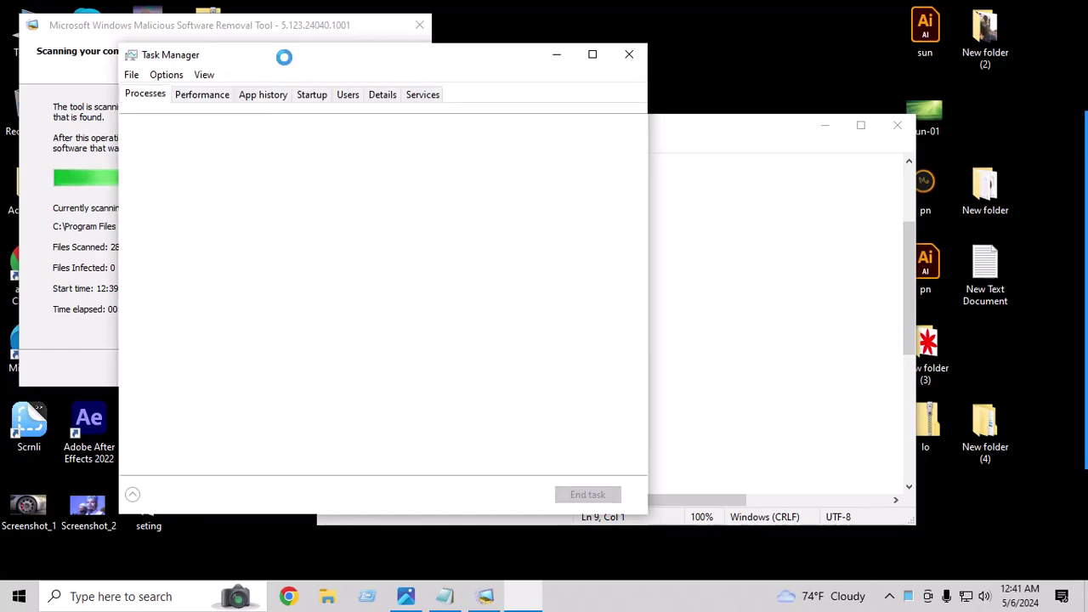
{"action": "left_click_drag", "start_coordinate": [284, 54], "coordinate": [572, 47]}
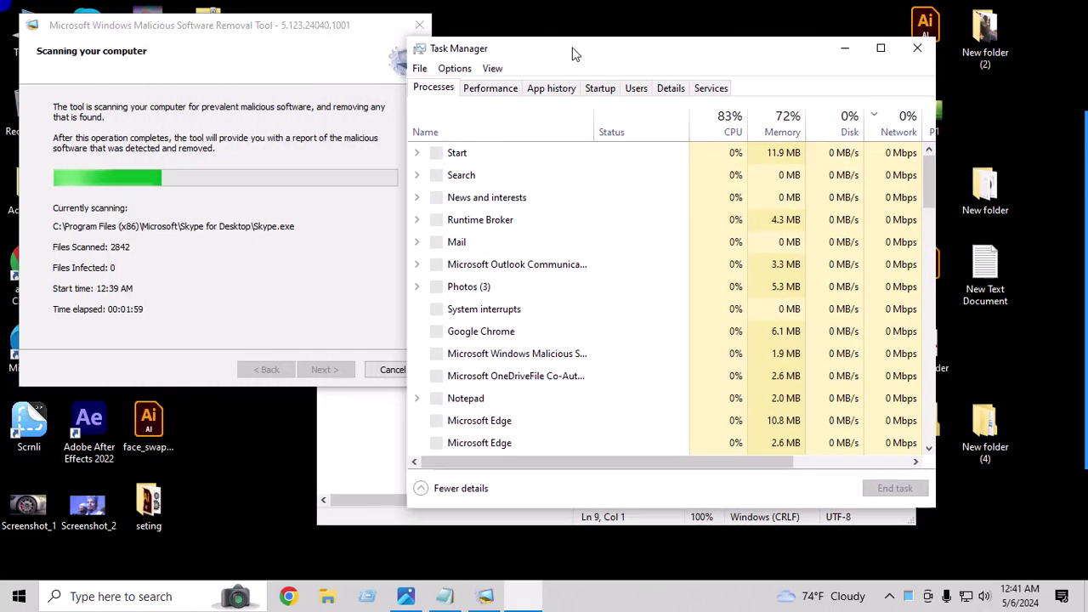
{"action": "left_click", "coordinate": [601, 88]}
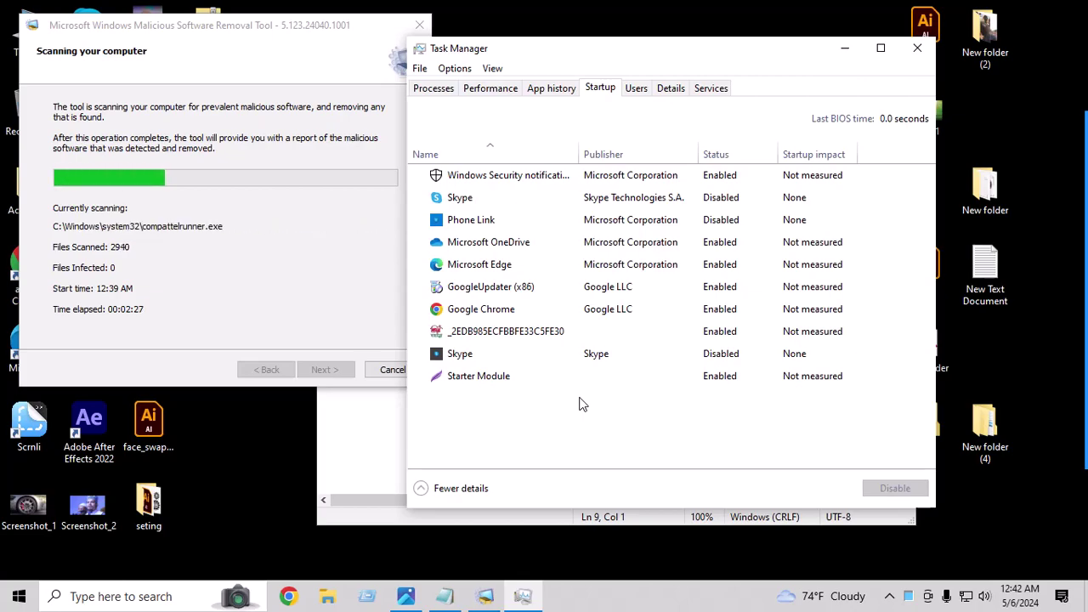
- Check the available actions for the Skype entry published by Skype and for _2EDB985ECFBBFE33C5FE30, leaving both startup entries as they are
{"action": "right_click", "coordinate": [492, 354]}
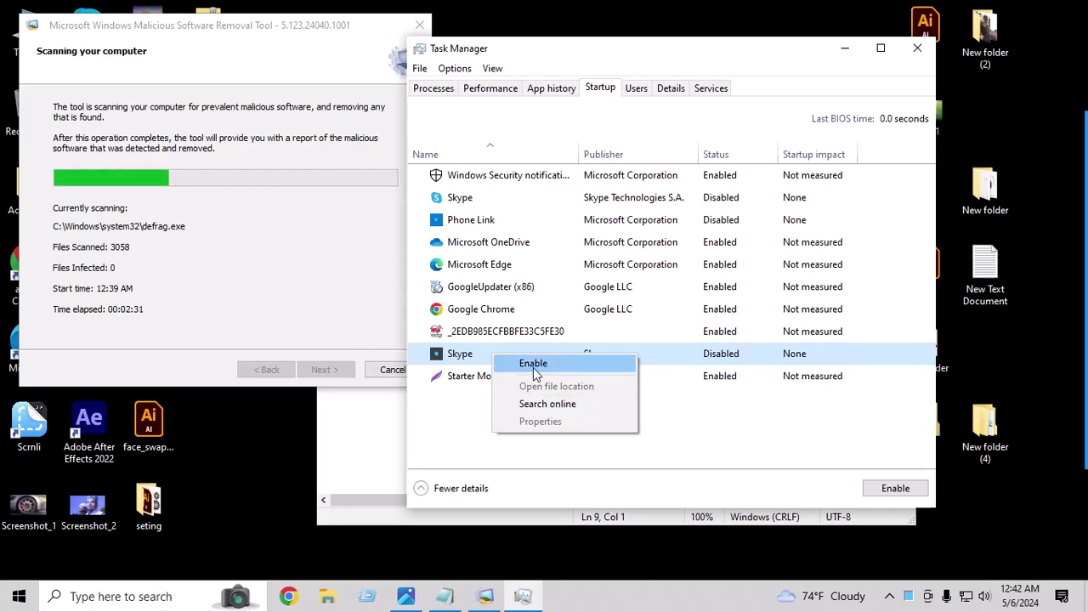
{"action": "right_click", "coordinate": [727, 336]}
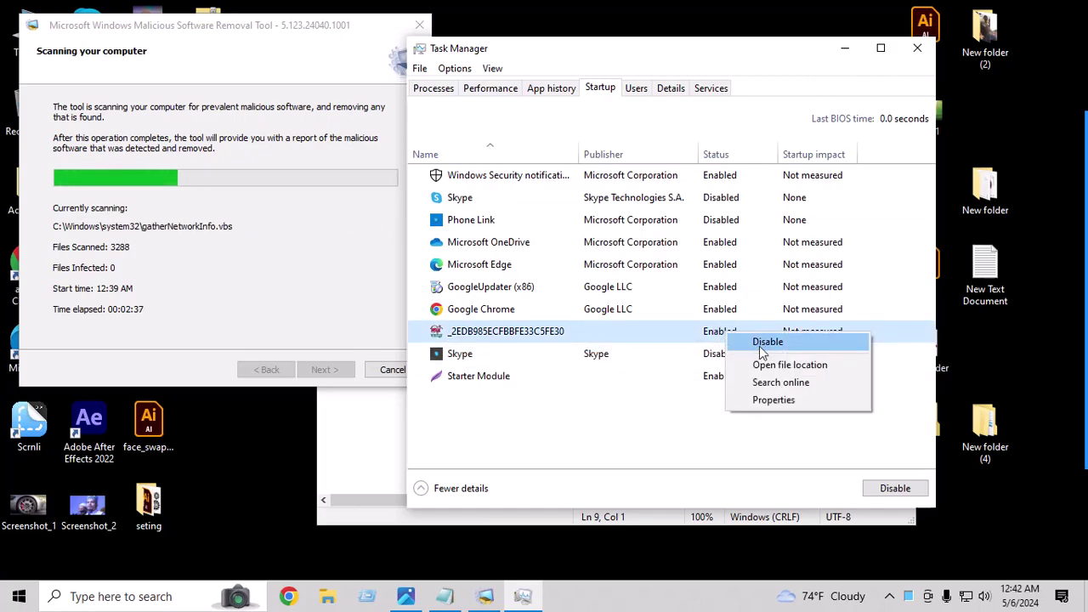
{"action": "left_click", "coordinate": [615, 435]}
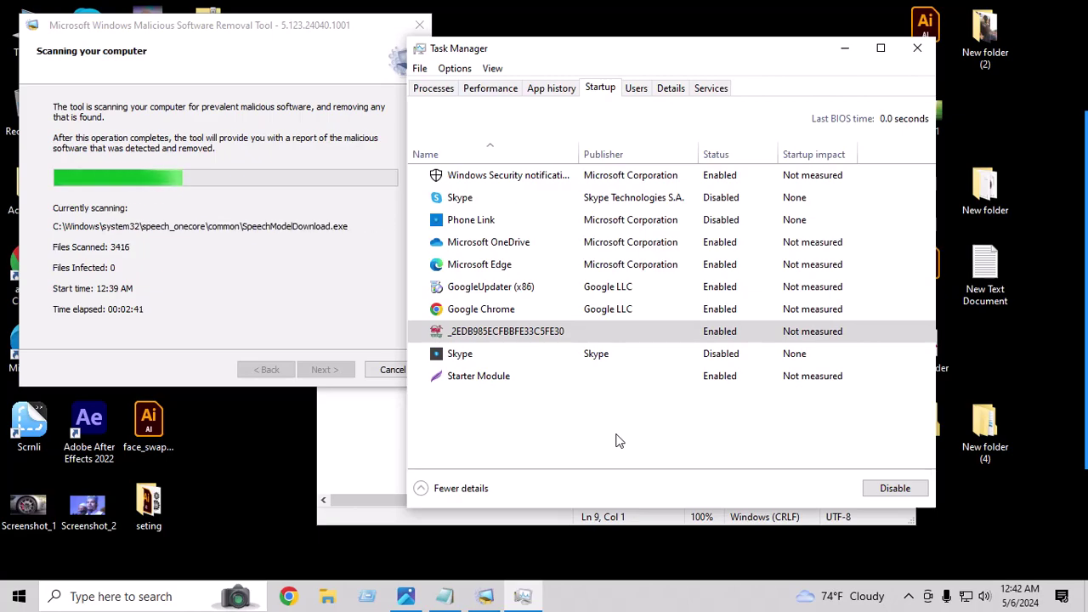
- Examine the running processes and their CPU, memory, disk and network usage in Task Manager
{"action": "left_click", "coordinate": [435, 90]}
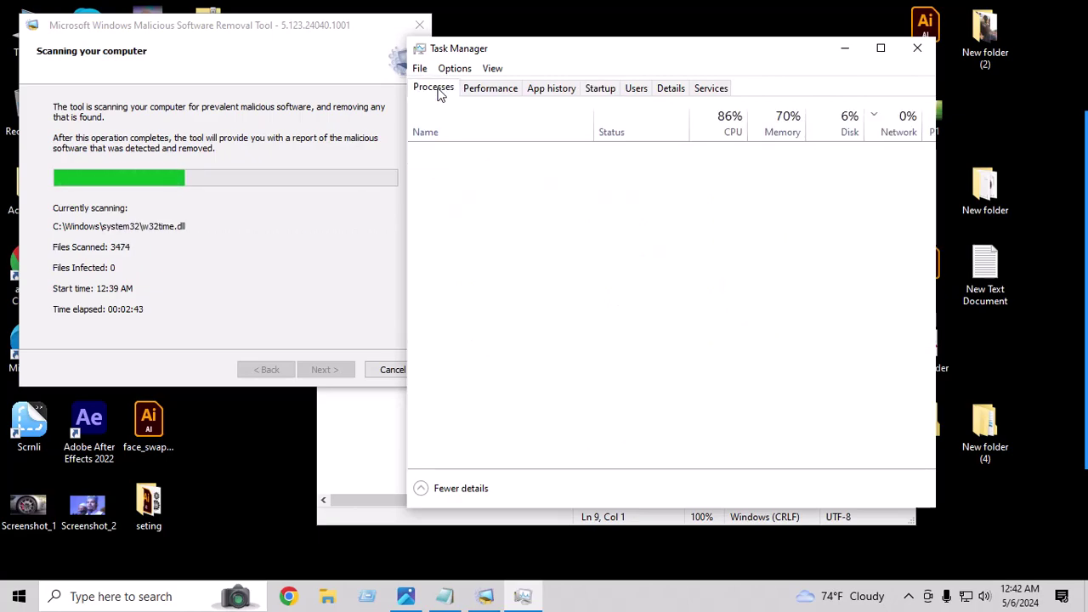
{"action": "scroll", "coordinate": [583, 309], "scroll_direction": "down", "scroll_amount": 3}
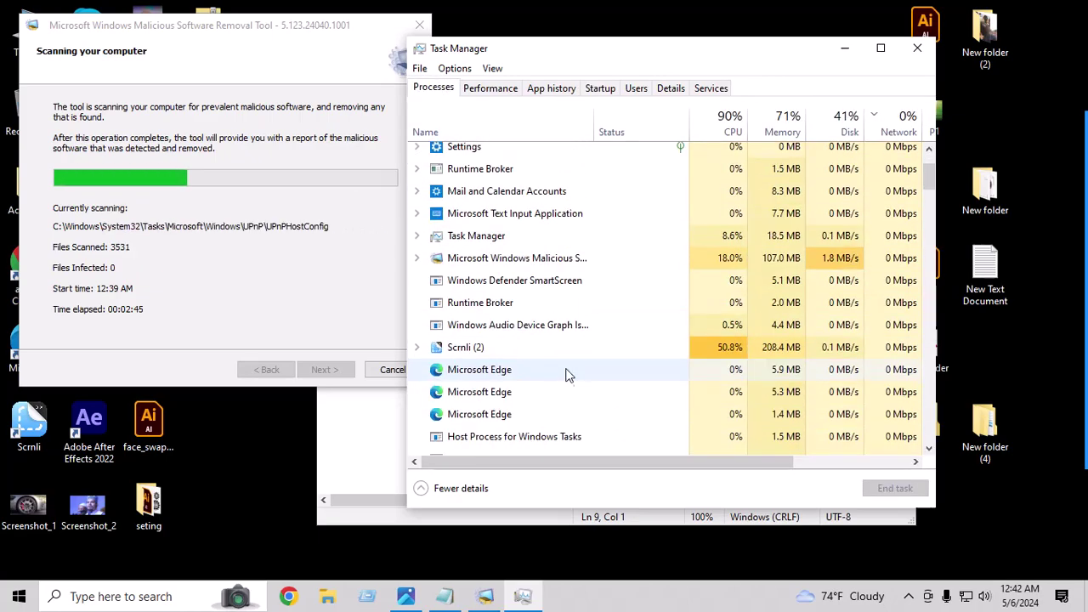
{"action": "scroll", "coordinate": [556, 422], "scroll_direction": "down", "scroll_amount": 5}
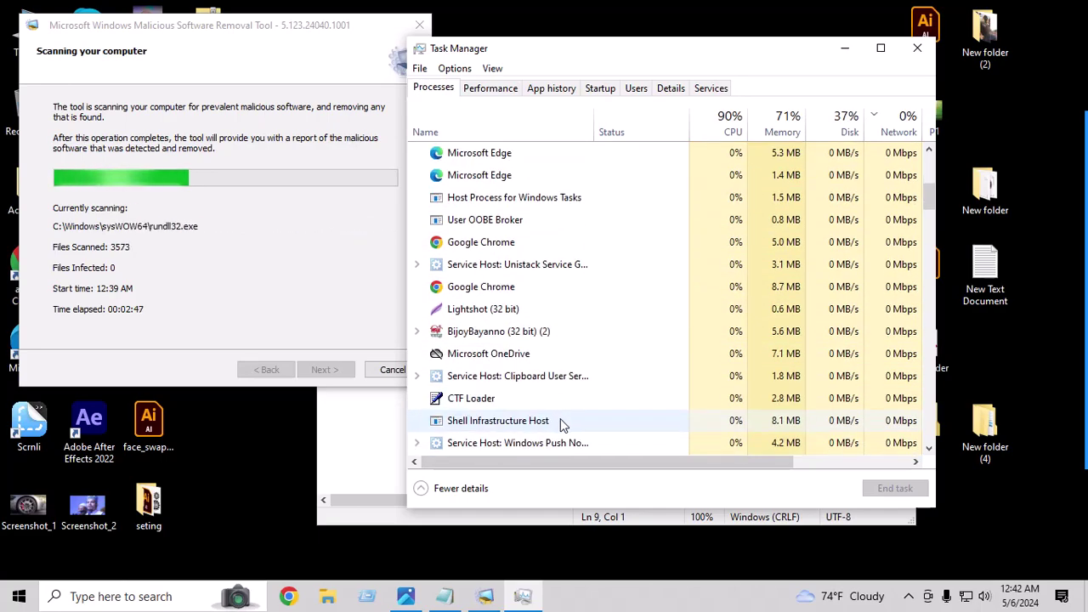
{"action": "scroll", "coordinate": [564, 425], "scroll_direction": "down", "scroll_amount": 5}
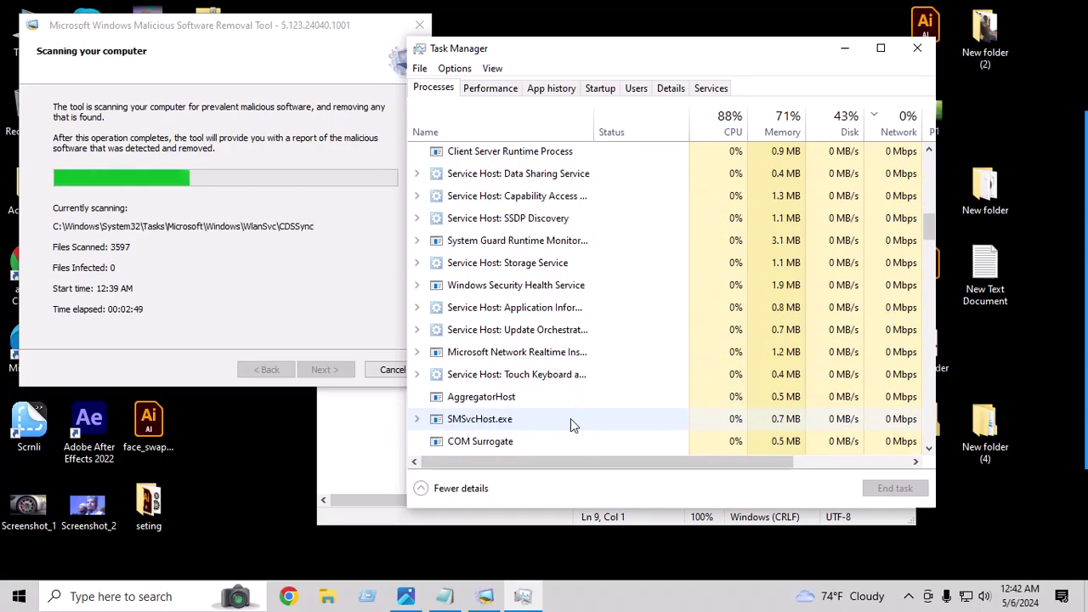
{"action": "scroll", "coordinate": [571, 419], "scroll_direction": "up", "scroll_amount": 7}
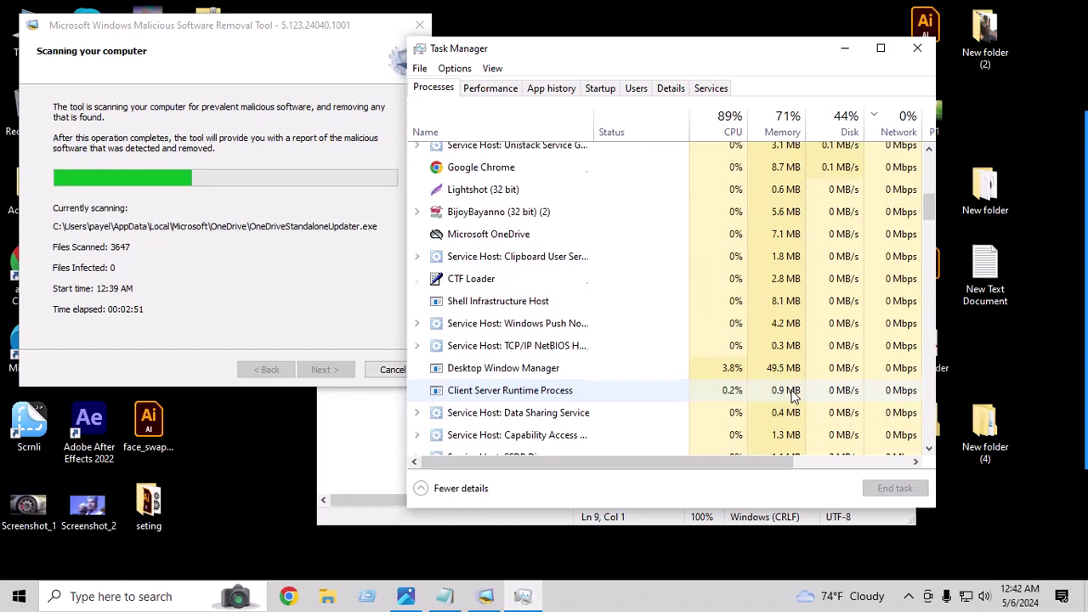
{"action": "scroll", "coordinate": [796, 395], "scroll_direction": "up", "scroll_amount": 4}
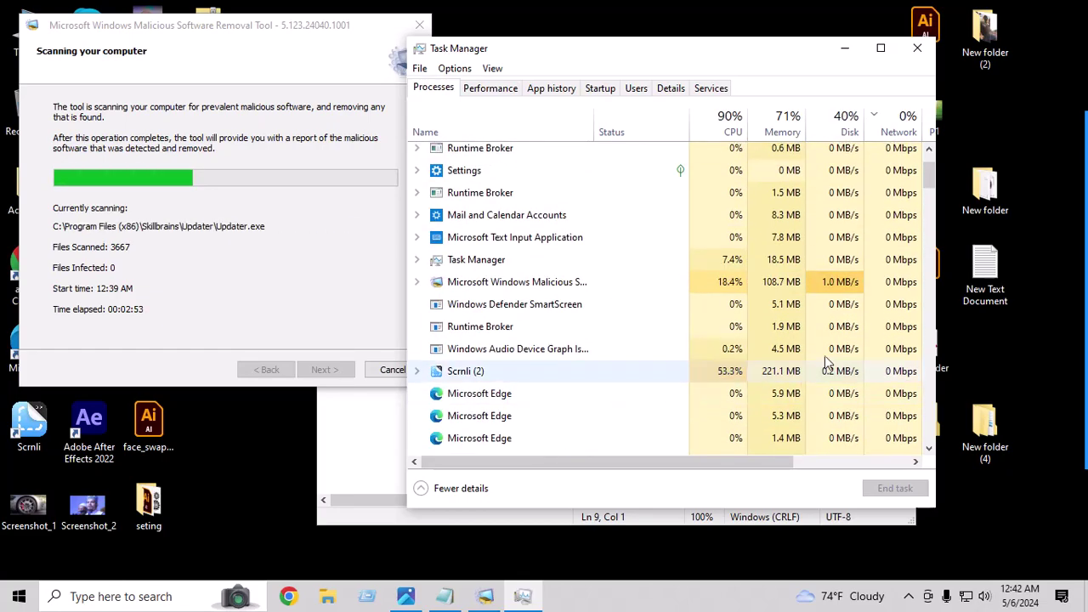
{"action": "scroll", "coordinate": [780, 366], "scroll_direction": "up", "scroll_amount": 1}
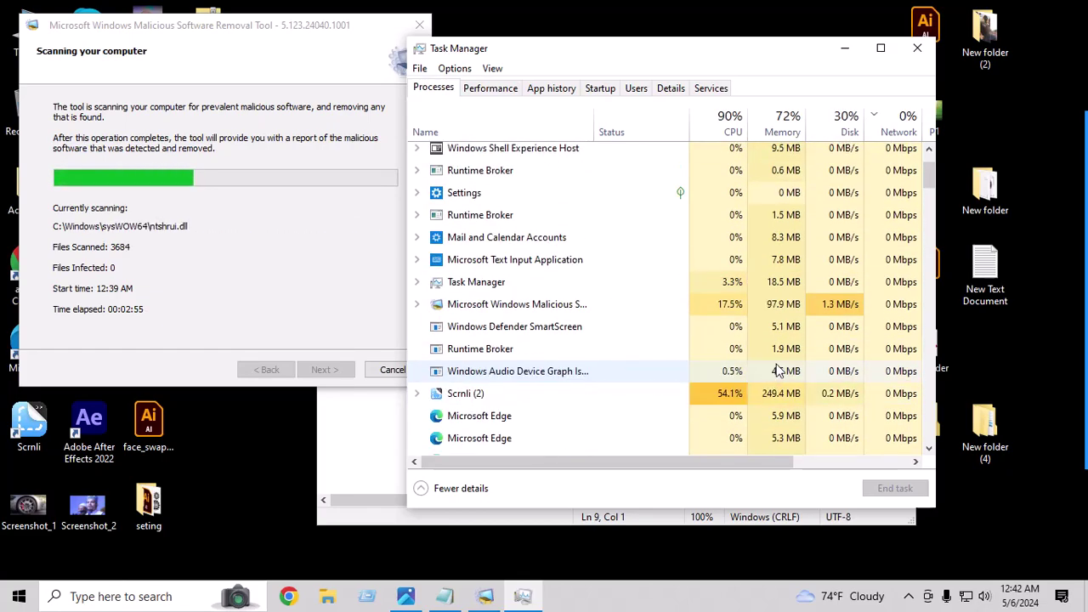
{"action": "scroll", "coordinate": [777, 328], "scroll_direction": "up", "scroll_amount": 2}
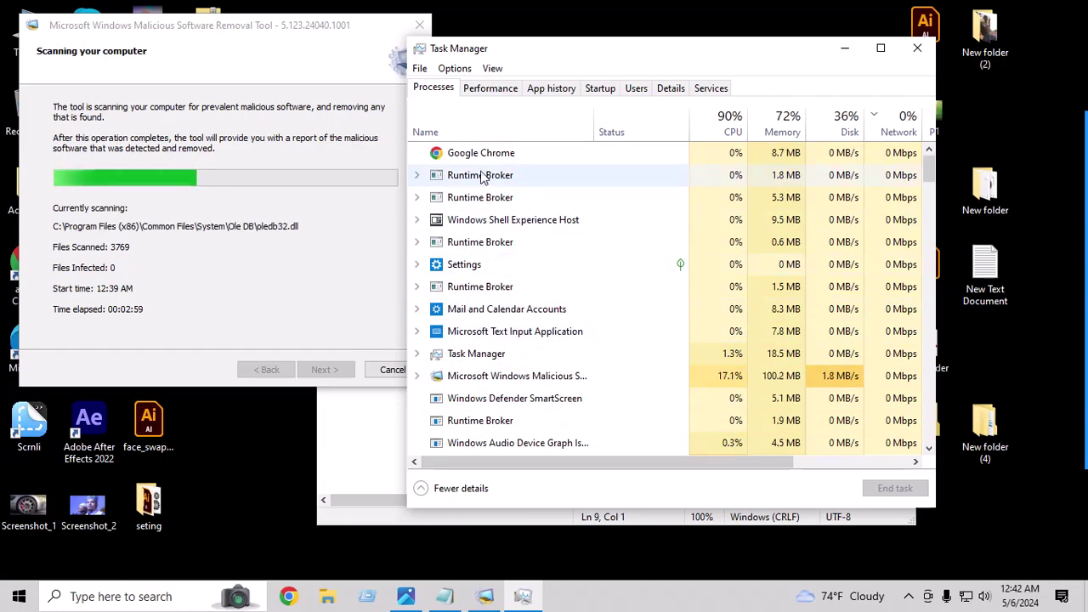
{"action": "scroll", "coordinate": [777, 270], "scroll_direction": "down", "scroll_amount": 1}
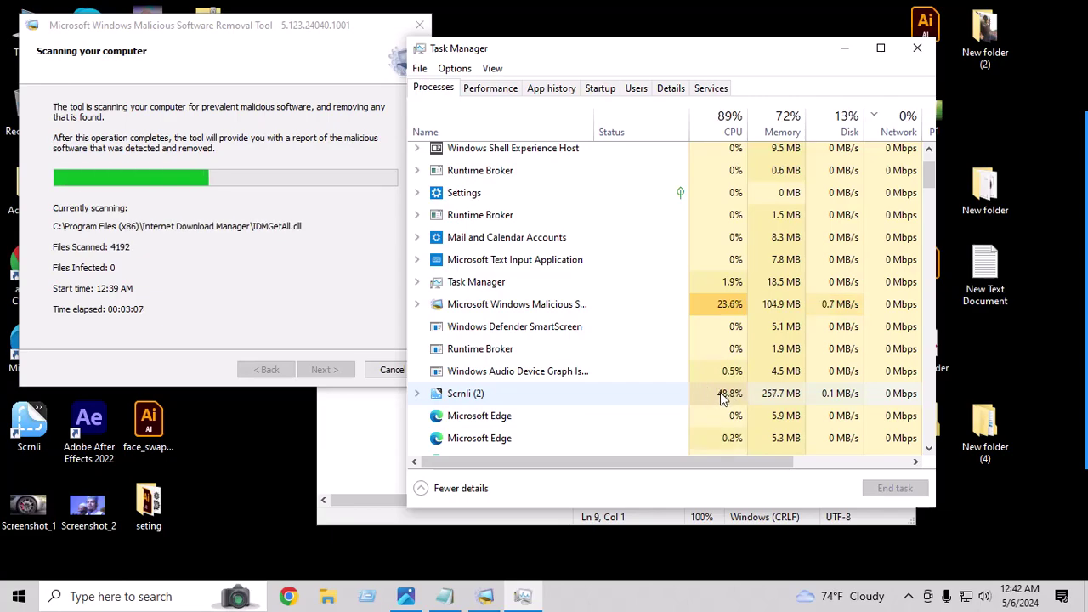
{"action": "mouse_move", "coordinate": [1069, 147]}
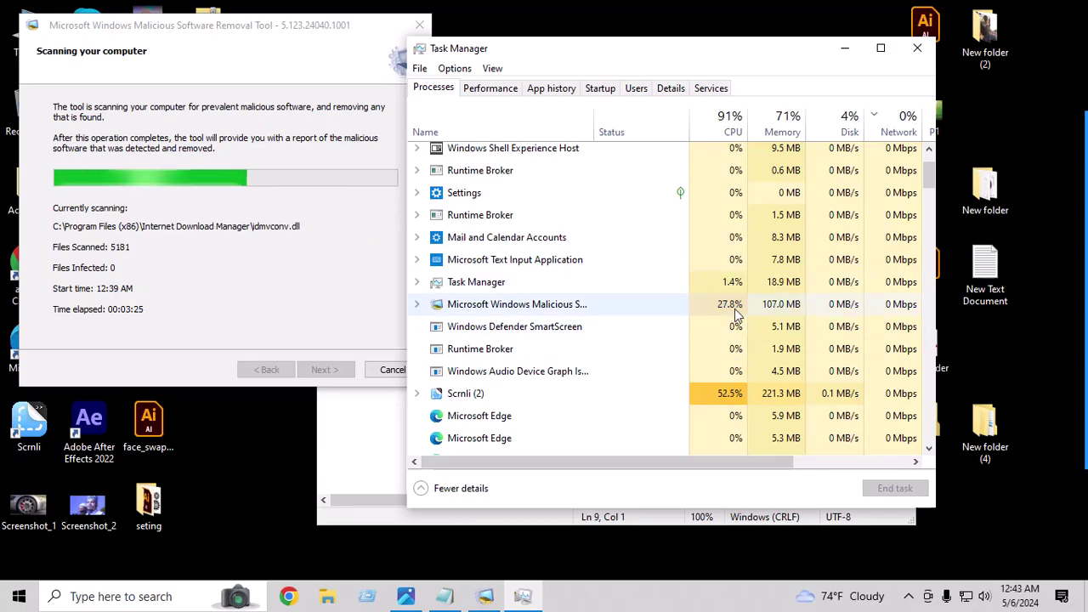
{"action": "scroll", "coordinate": [731, 359], "scroll_direction": "up", "scroll_amount": 1}
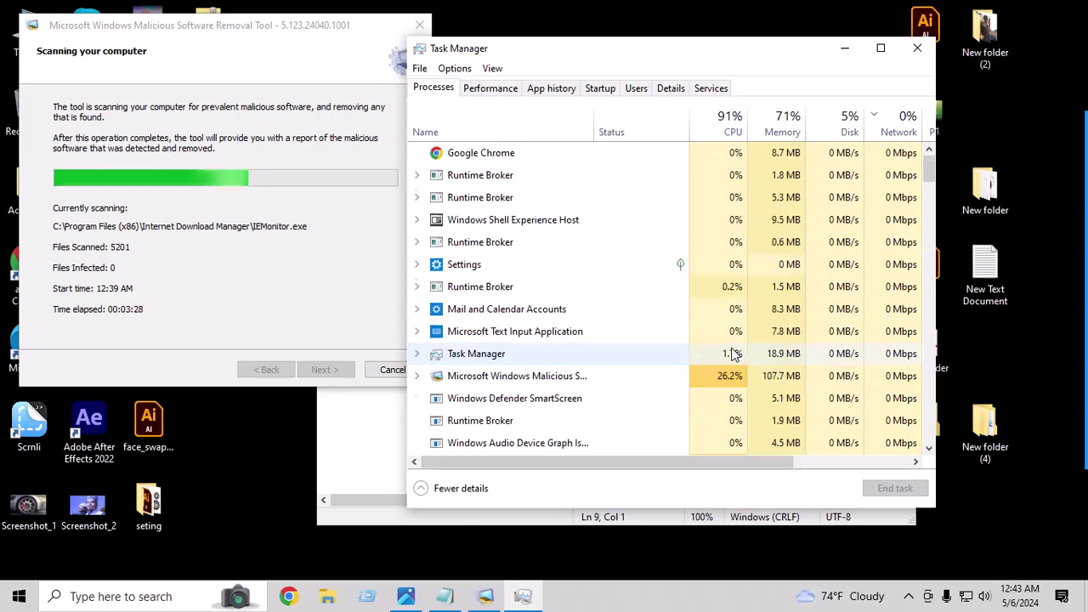
{"action": "scroll", "coordinate": [732, 357], "scroll_direction": "down", "scroll_amount": 5}
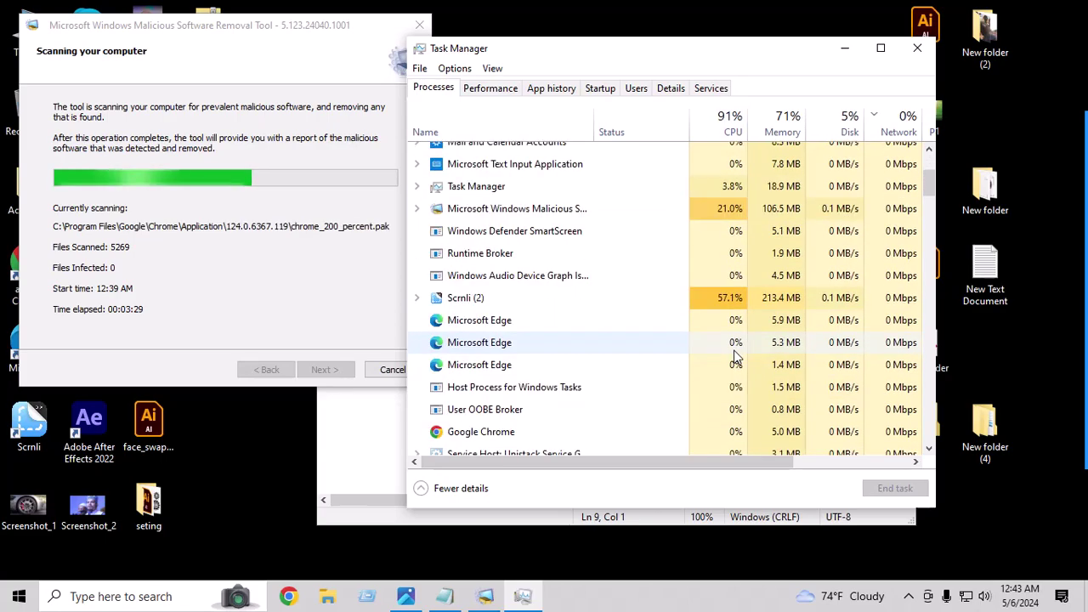
{"action": "scroll", "coordinate": [736, 381], "scroll_direction": "down", "scroll_amount": 6}
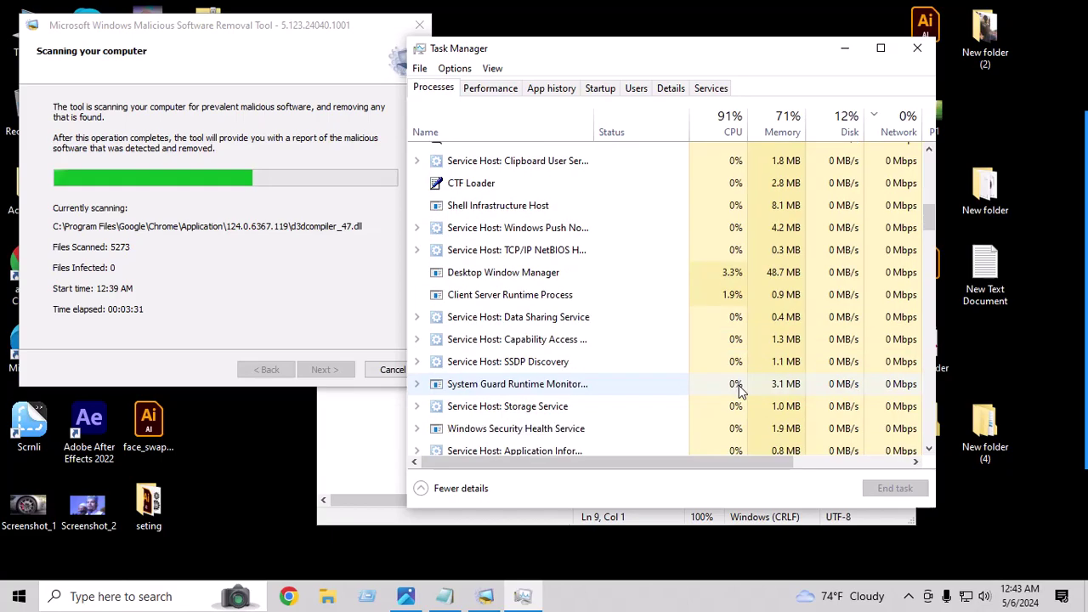
{"action": "scroll", "coordinate": [740, 390], "scroll_direction": "down", "scroll_amount": 6}
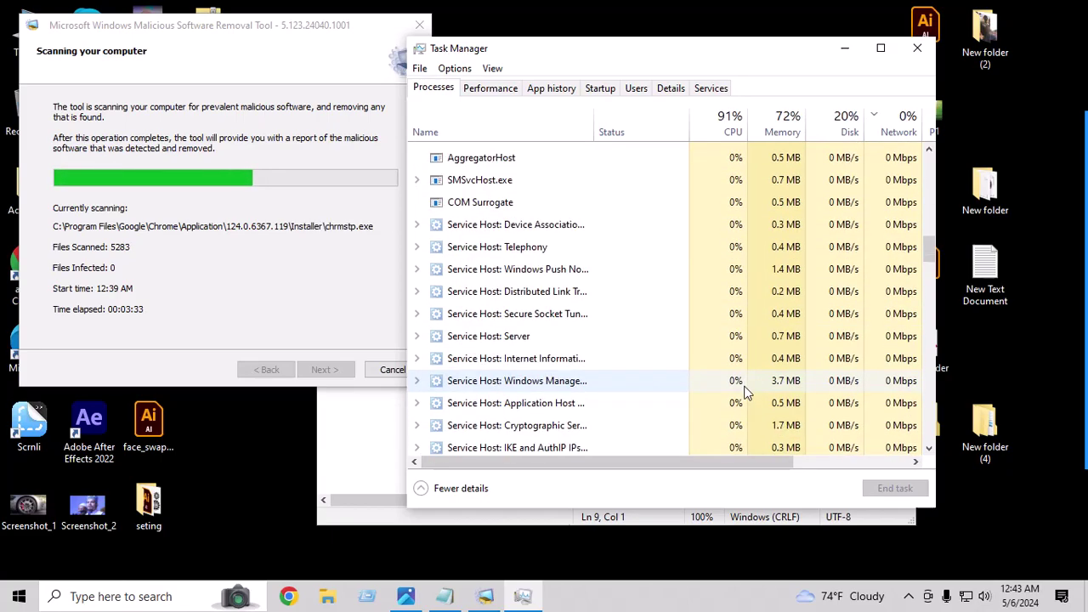
{"action": "scroll", "coordinate": [745, 390], "scroll_direction": "down", "scroll_amount": 4}
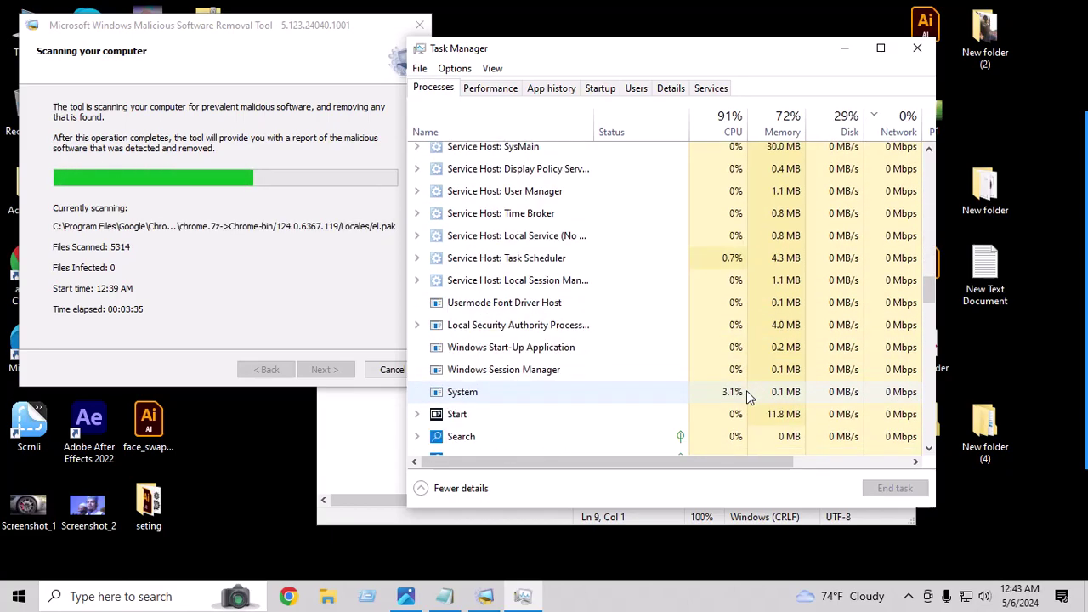
{"action": "scroll", "coordinate": [747, 390], "scroll_direction": "up", "scroll_amount": 7}
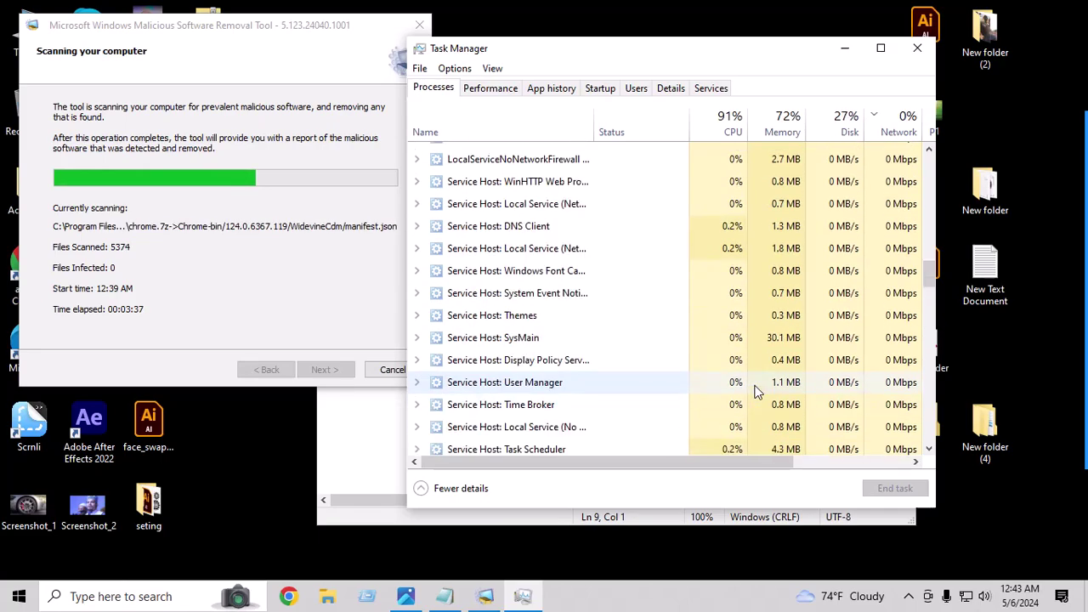
{"action": "scroll", "coordinate": [761, 388], "scroll_direction": "up", "scroll_amount": 10}
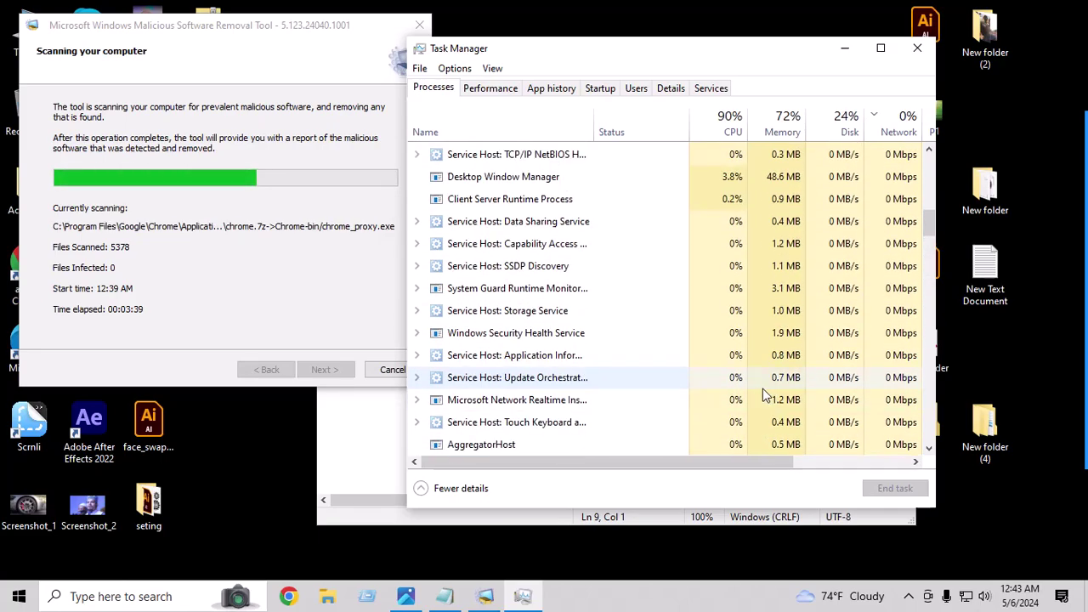
{"action": "scroll", "coordinate": [765, 393], "scroll_direction": "up", "scroll_amount": 5}
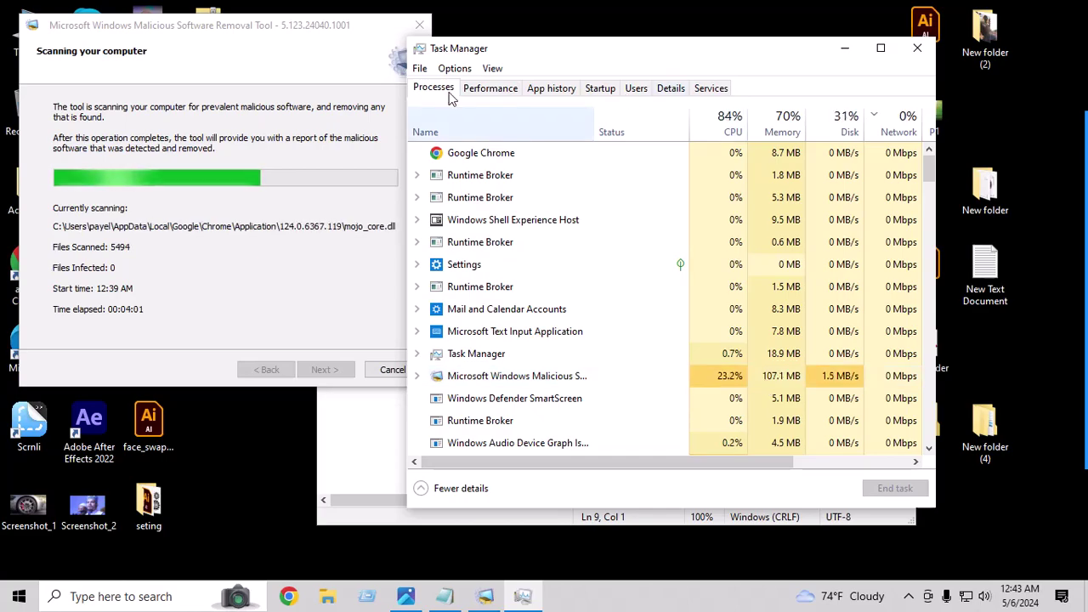
- Recheck the running processes alongside the malware scan, and return to the list of startup apps
{"action": "left_click", "coordinate": [283, 25]}
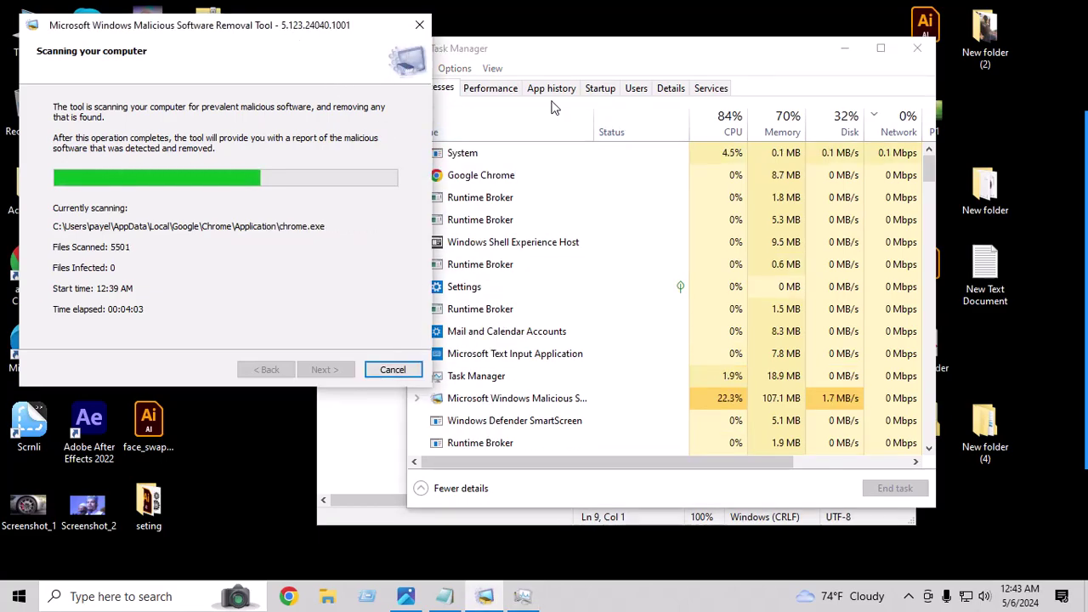
{"action": "scroll", "coordinate": [609, 385], "scroll_direction": "down", "scroll_amount": 1}
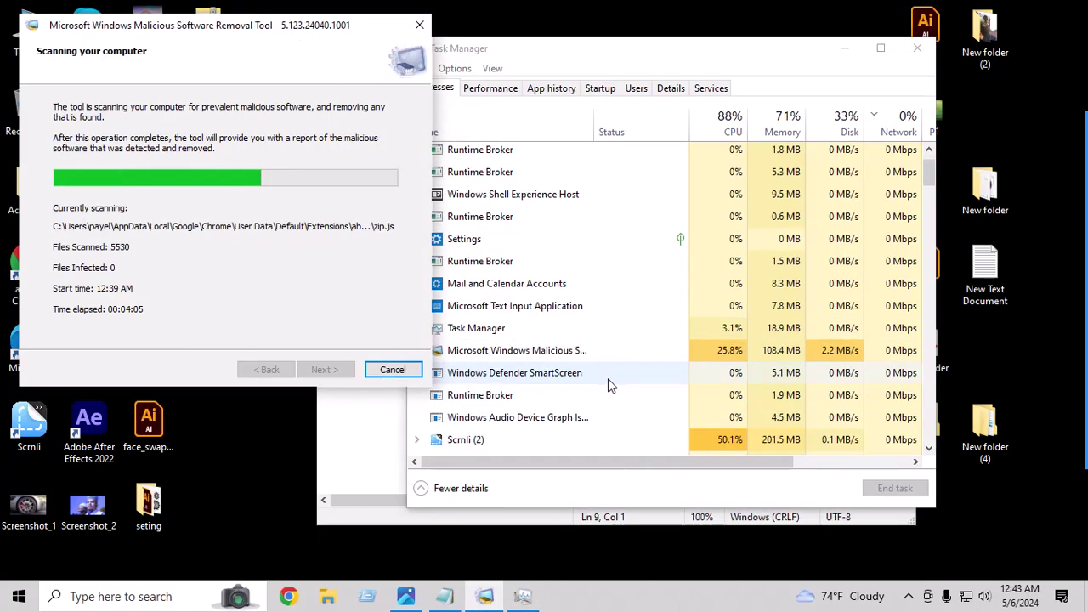
{"action": "scroll", "coordinate": [608, 385], "scroll_direction": "down", "scroll_amount": 6}
{"action": "scroll", "coordinate": [618, 388], "scroll_direction": "down", "scroll_amount": 8}
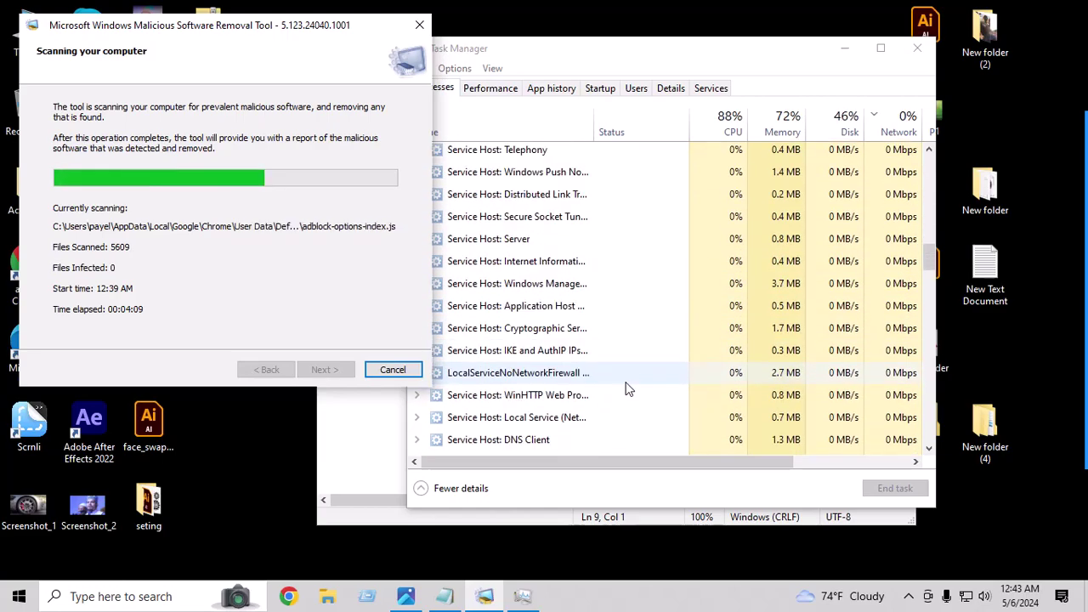
{"action": "scroll", "coordinate": [627, 388], "scroll_direction": "down", "scroll_amount": 7}
{"action": "scroll", "coordinate": [544, 416], "scroll_direction": "up", "scroll_amount": 10}
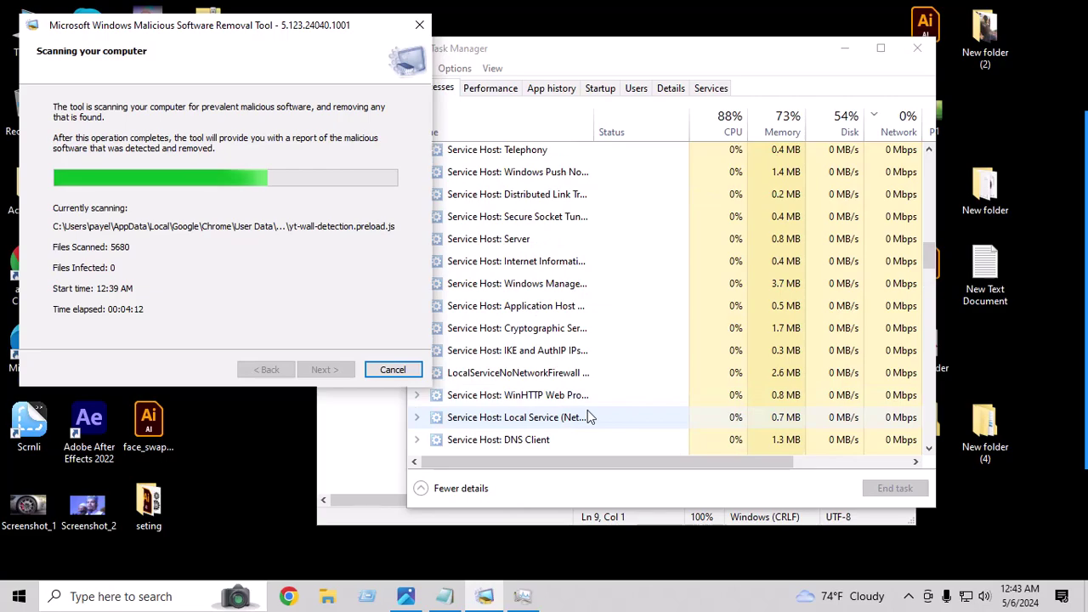
{"action": "left_click", "coordinate": [637, 88]}
{"action": "left_click", "coordinate": [597, 88]}
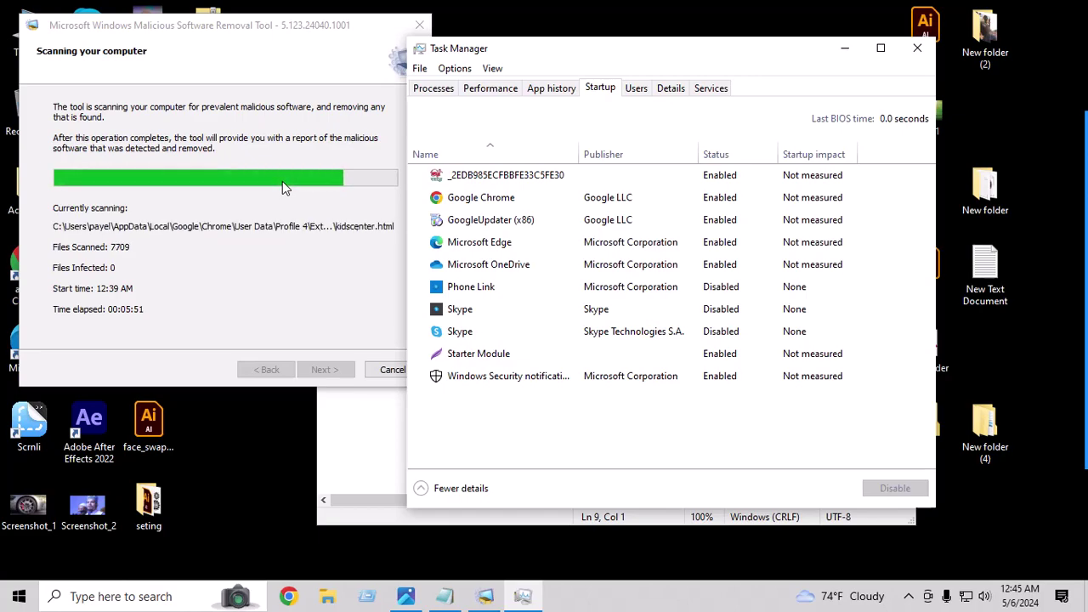
- Close Task Manager and place the Notepad command list beside the malware scan window
{"action": "left_click", "coordinate": [918, 48]}
{"action": "left_click_drag", "start_coordinate": [501, 136], "coordinate": [659, 121]}
{"action": "left_click", "coordinate": [632, 352]}
{"action": "left_click_drag", "start_coordinate": [671, 277], "coordinate": [482, 144]}
- Insert a blank line between mrt and %temp% in the Notepad command list
{"action": "left_click", "coordinate": [580, 268]}
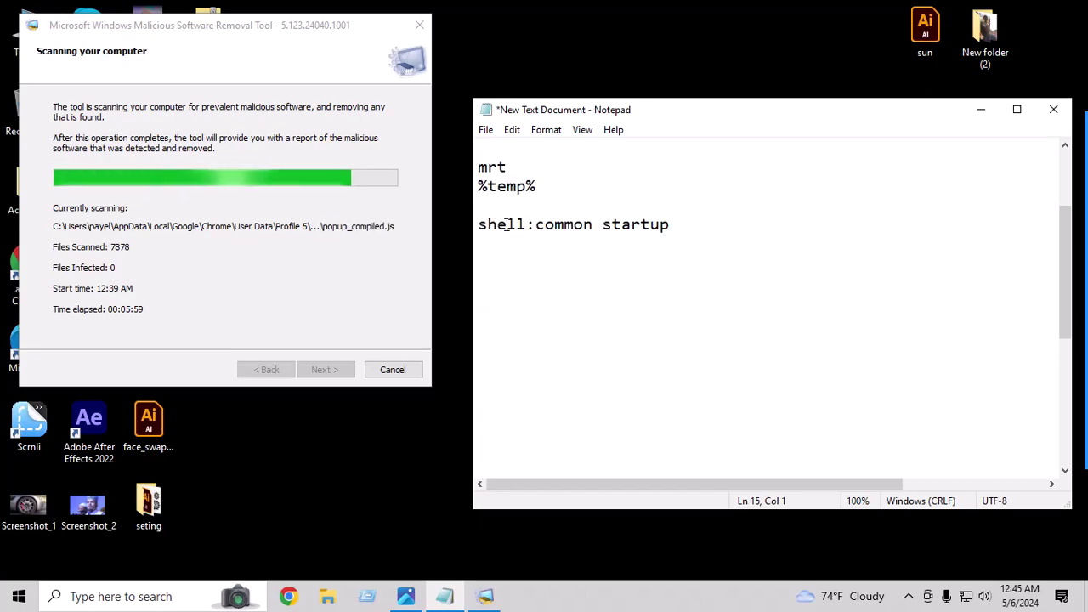
{"action": "left_click", "coordinate": [527, 166]}
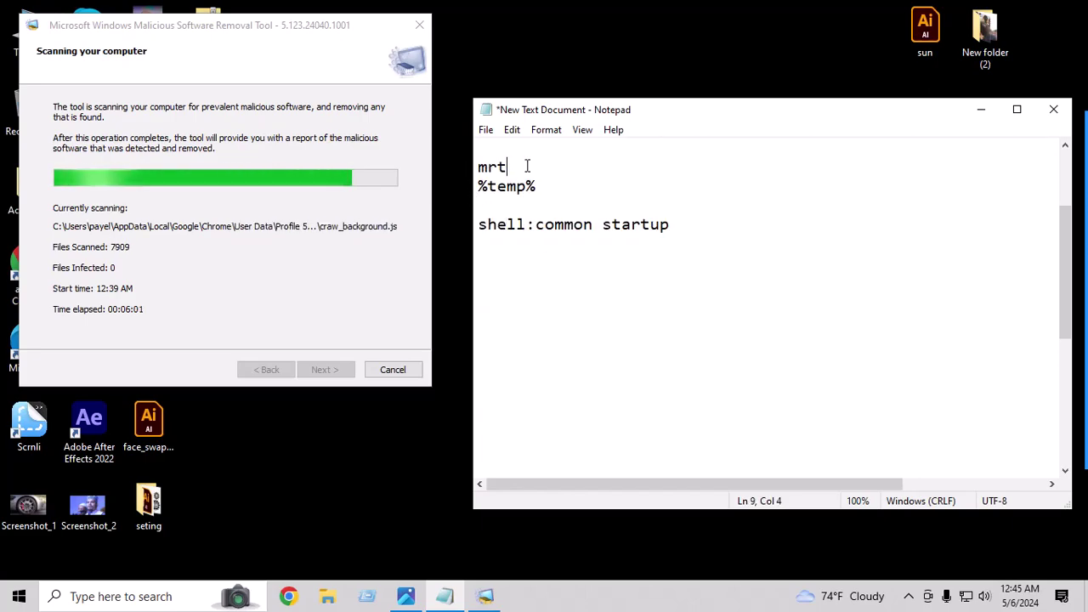
{"action": "key", "text": "Return"}
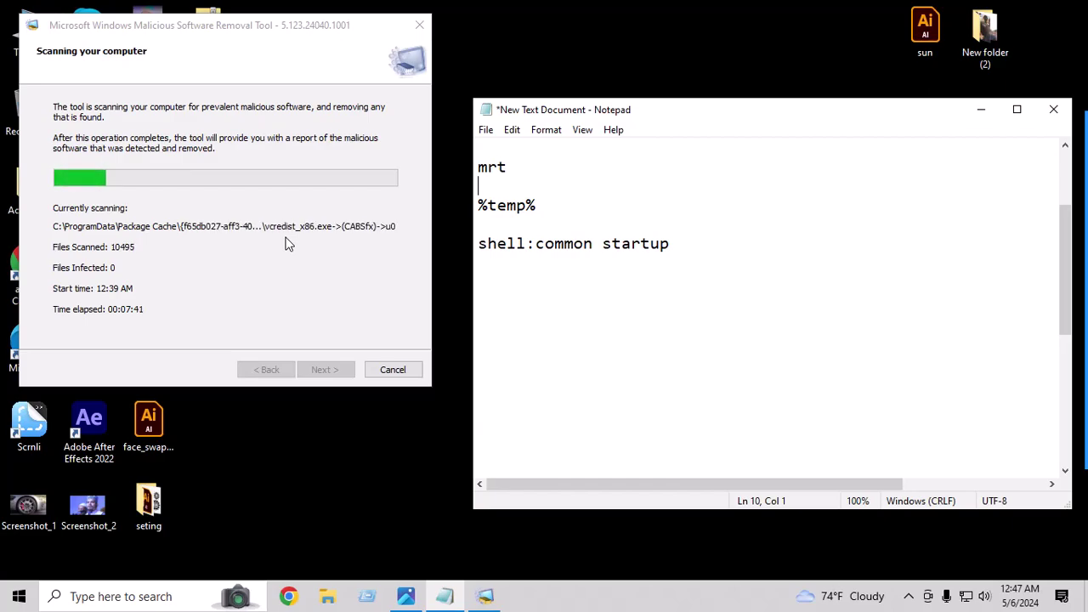
- Open the Recent folder by running the earlier recent command from the Run history
{"action": "left_click", "coordinate": [366, 596]}
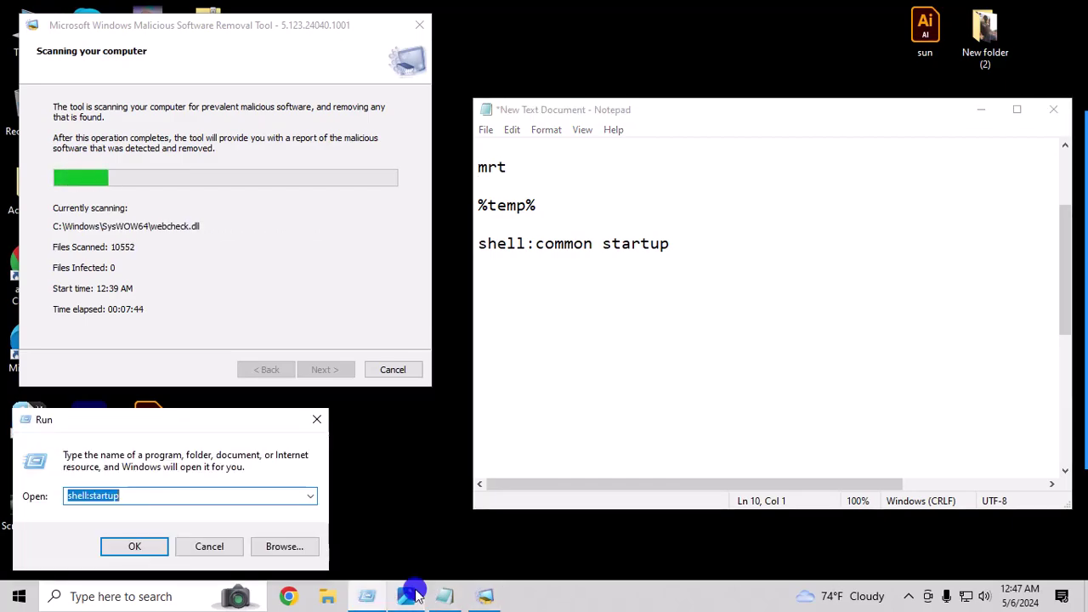
{"action": "left_click_drag", "start_coordinate": [146, 433], "coordinate": [824, 165]}
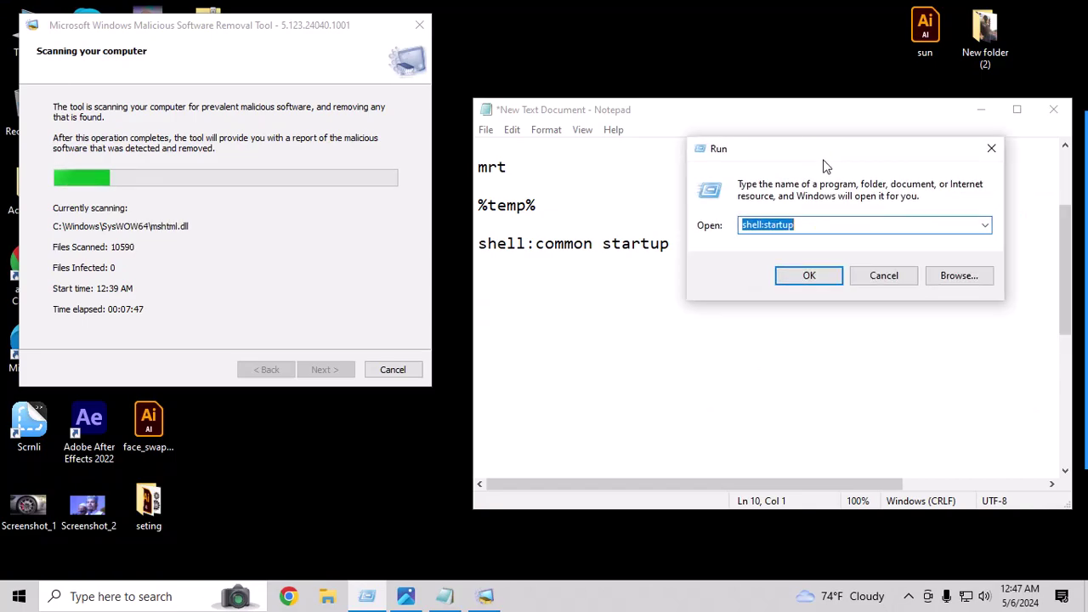
{"action": "left_click", "coordinate": [986, 224]}
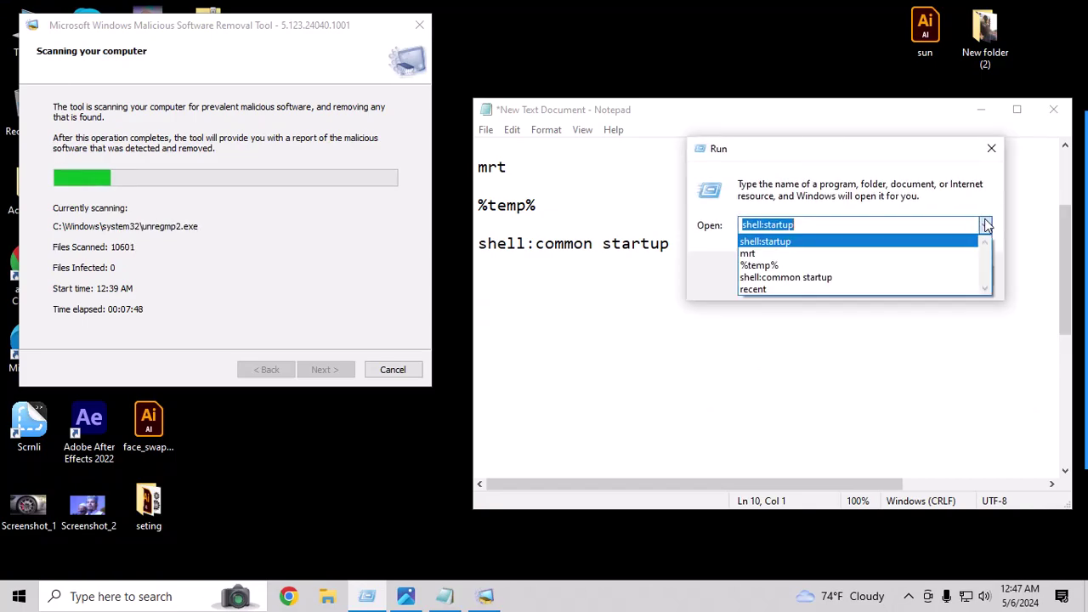
{"action": "left_click", "coordinate": [756, 290]}
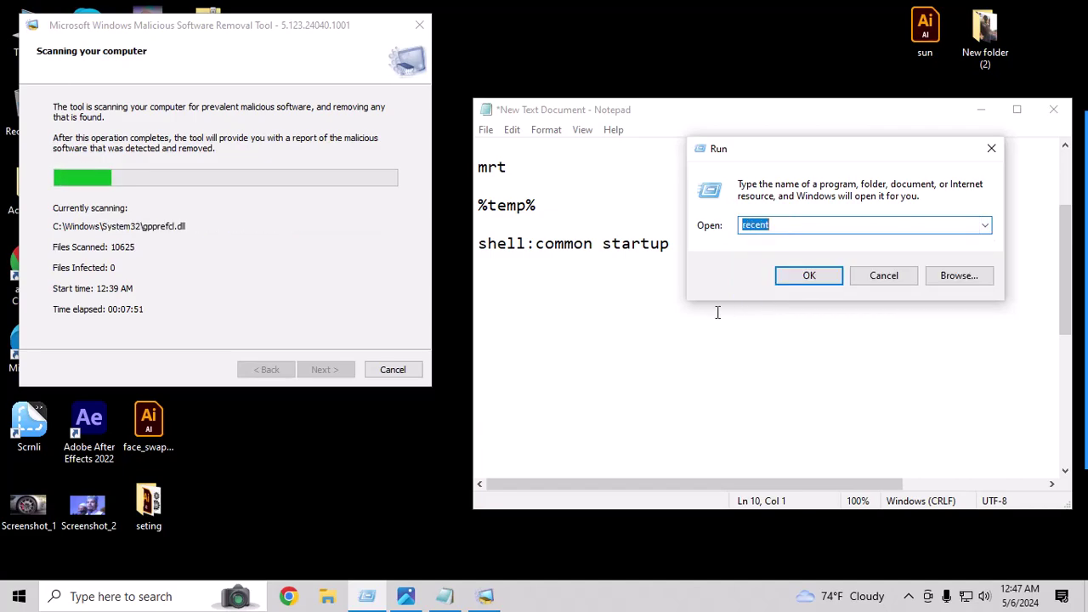
{"action": "left_click", "coordinate": [826, 287]}
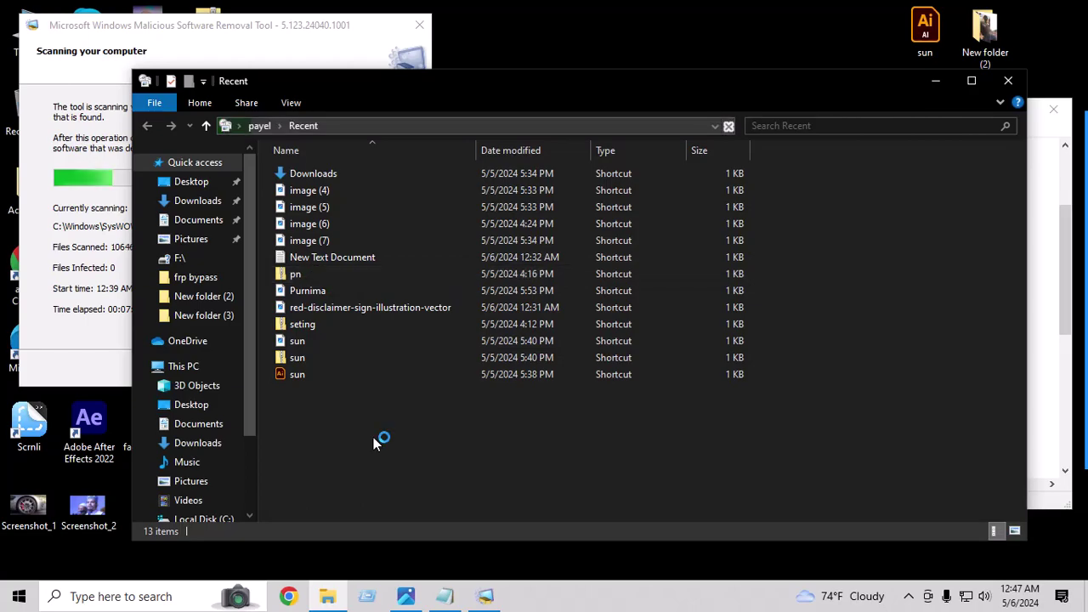
- Delete all shortcuts in the Recent folder and close its window
{"action": "key", "text": "ctrl+a"}
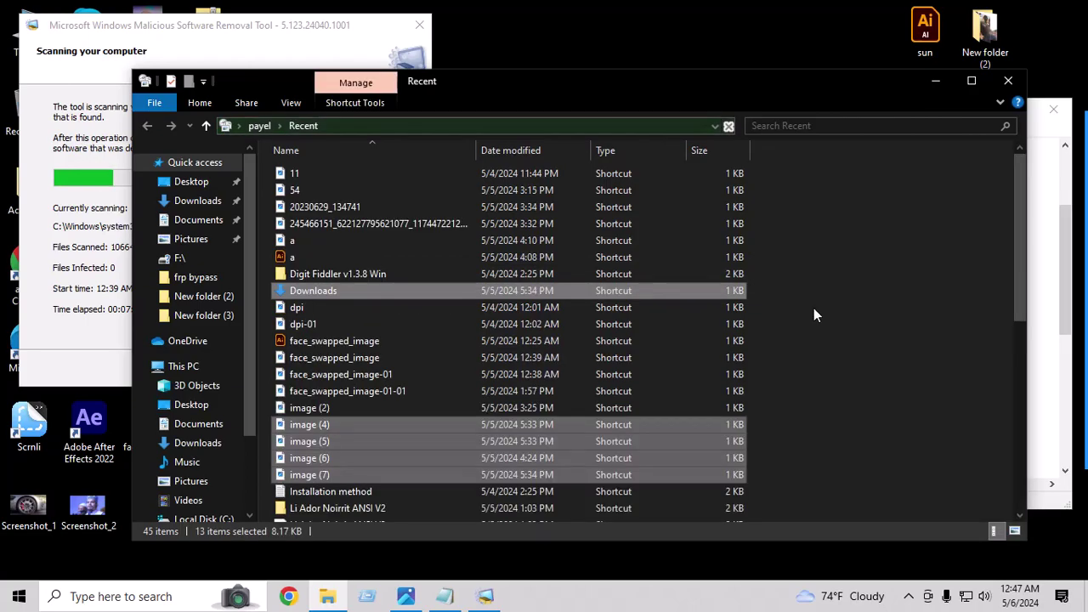
{"action": "scroll", "coordinate": [815, 315], "scroll_direction": "down", "scroll_amount": 5}
{"action": "key", "text": "ctrl+a"}
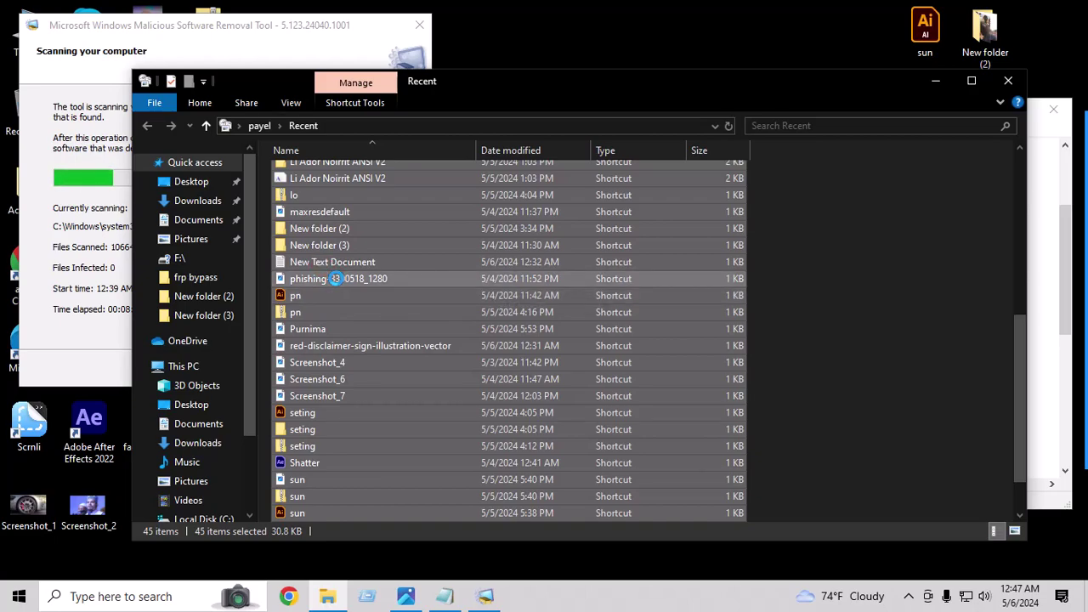
{"action": "right_click", "coordinate": [336, 278]}
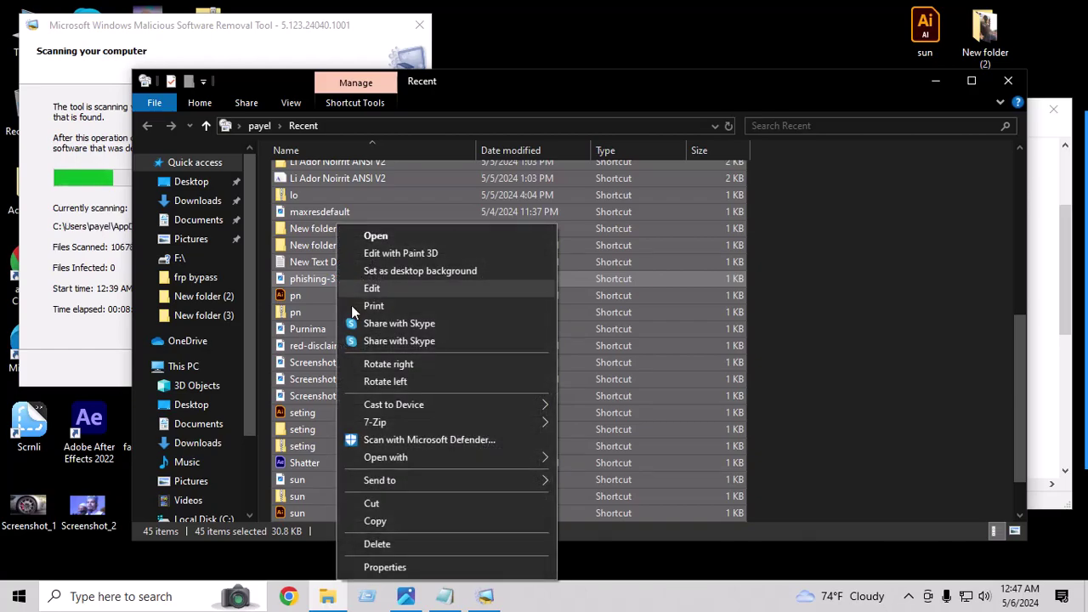
{"action": "left_click", "coordinate": [379, 543]}
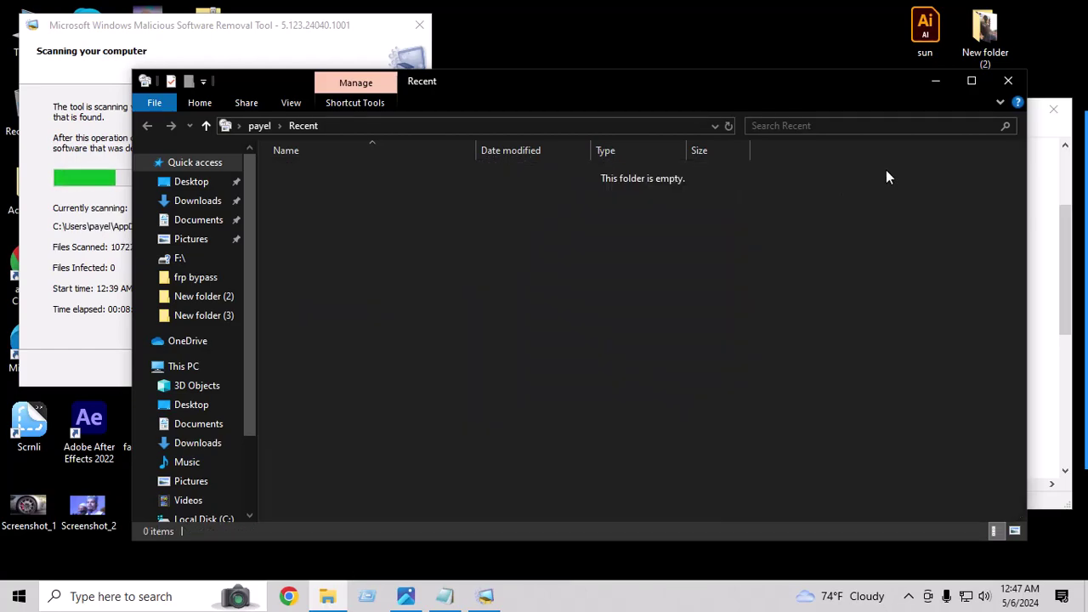
{"action": "left_click", "coordinate": [1008, 81]}
- Return to the Notepad command list and check the results of the Malicious Software Removal Tool scan
{"action": "left_click", "coordinate": [947, 184]}
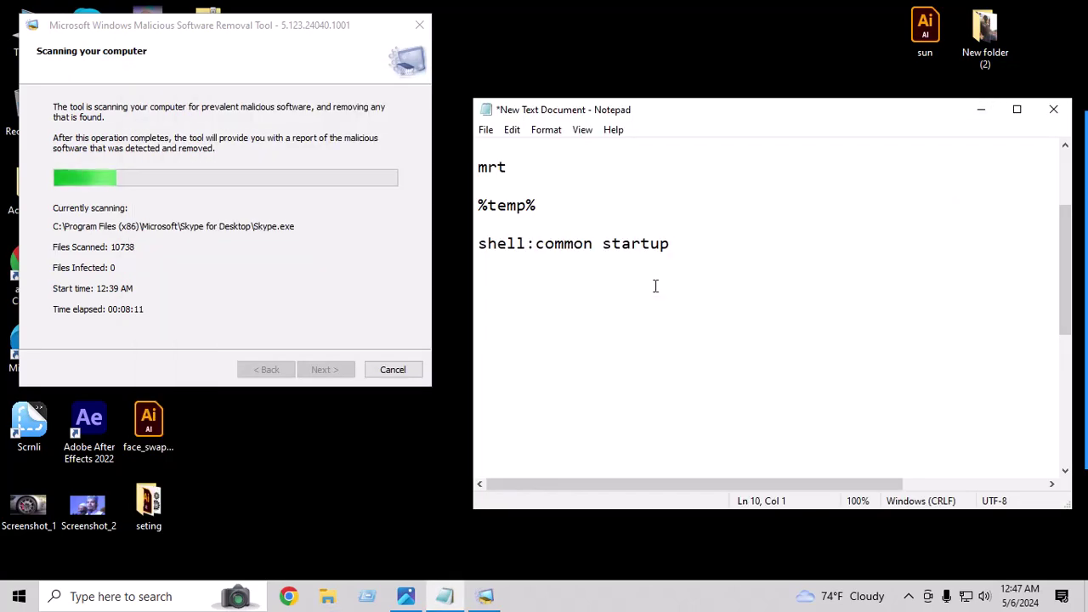
{"action": "left_click", "coordinate": [1064, 218]}
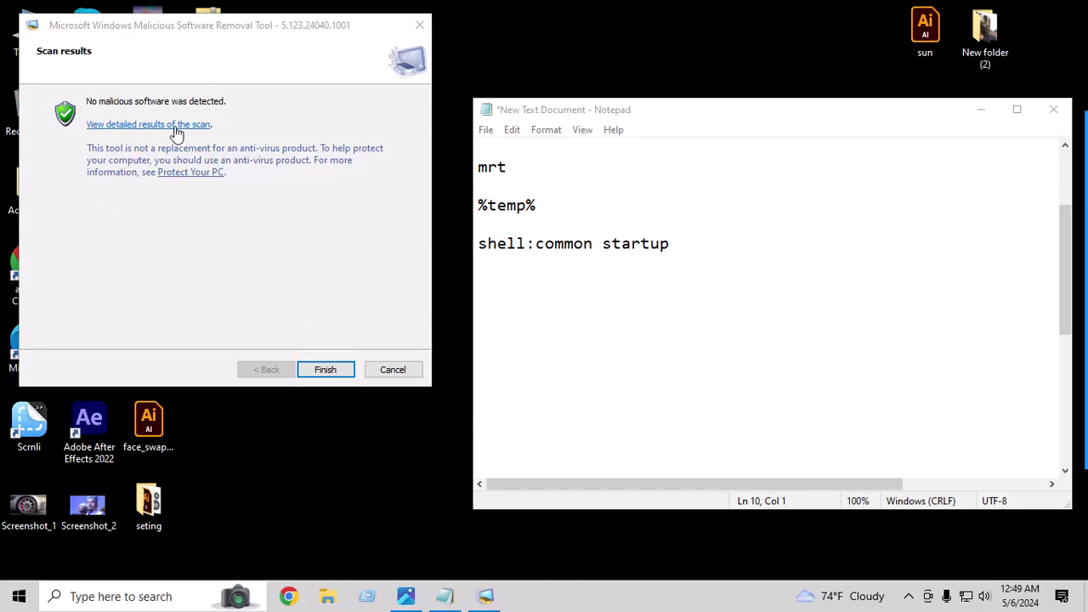
{"action": "left_click", "coordinate": [88, 103]}
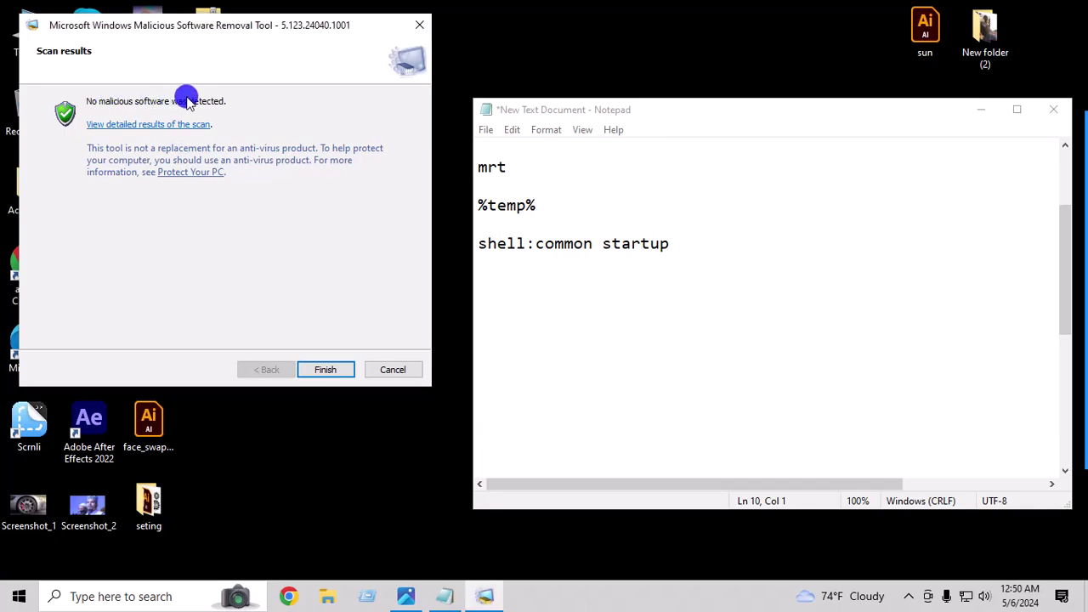